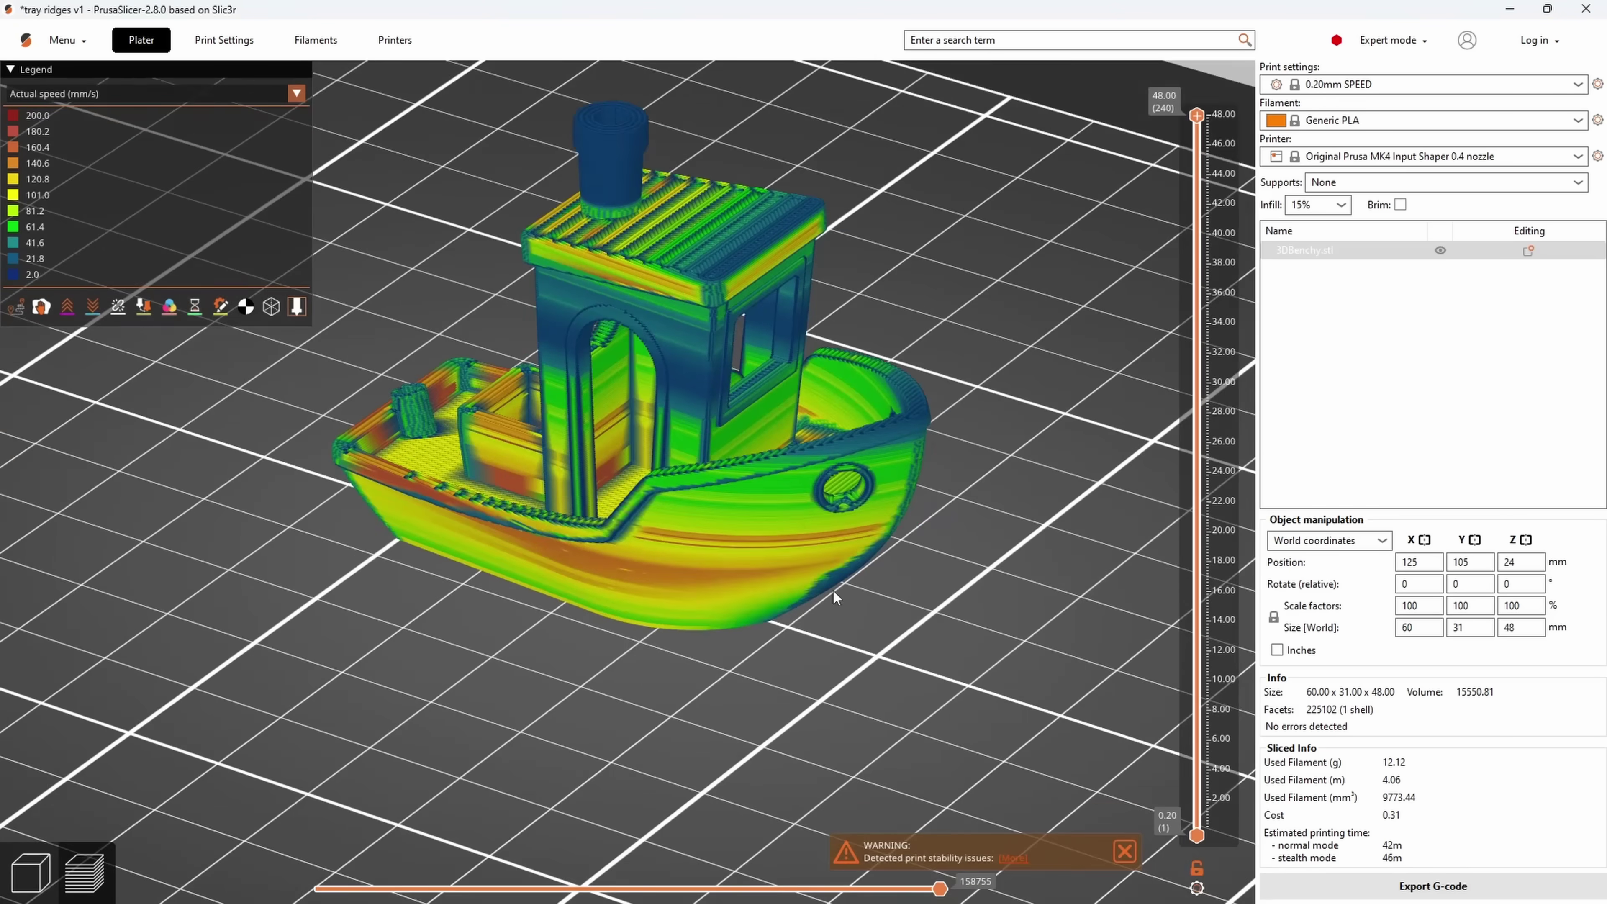
Orbit the speed-coloured Benchy preview down to a lower viewing angle
left_click_drag(832, 591, 791, 569)
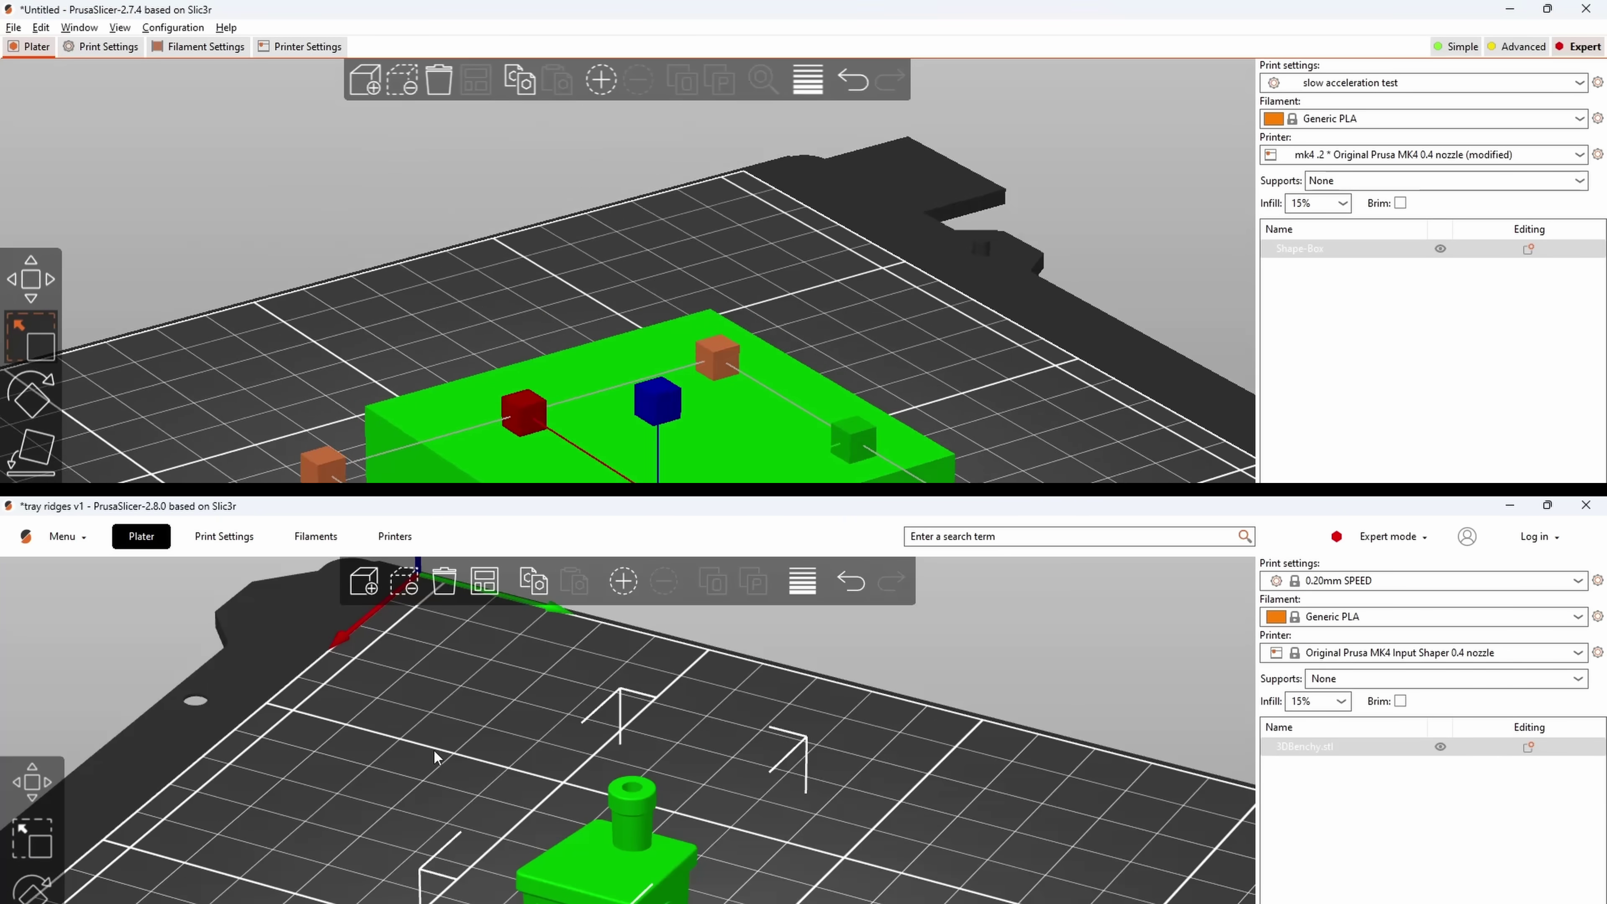
Browse the 2.8.0 main menu, orbit the 2.7.4 green box view, and show Print Settings
left_click(68, 540)
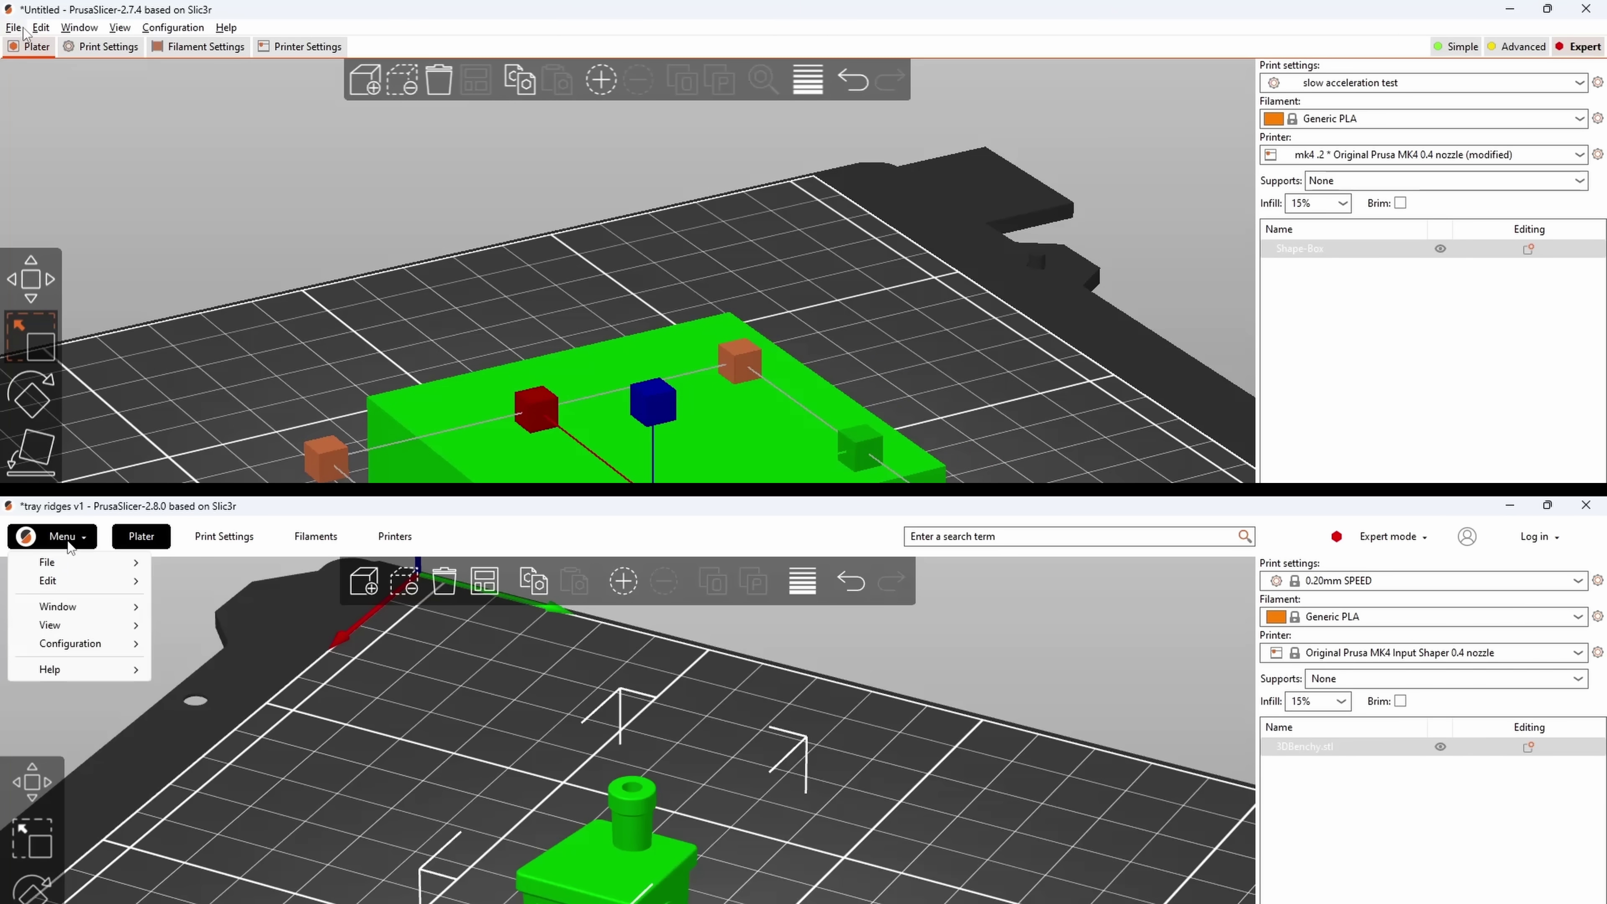
left_click_drag(120, 79, 494, 174)
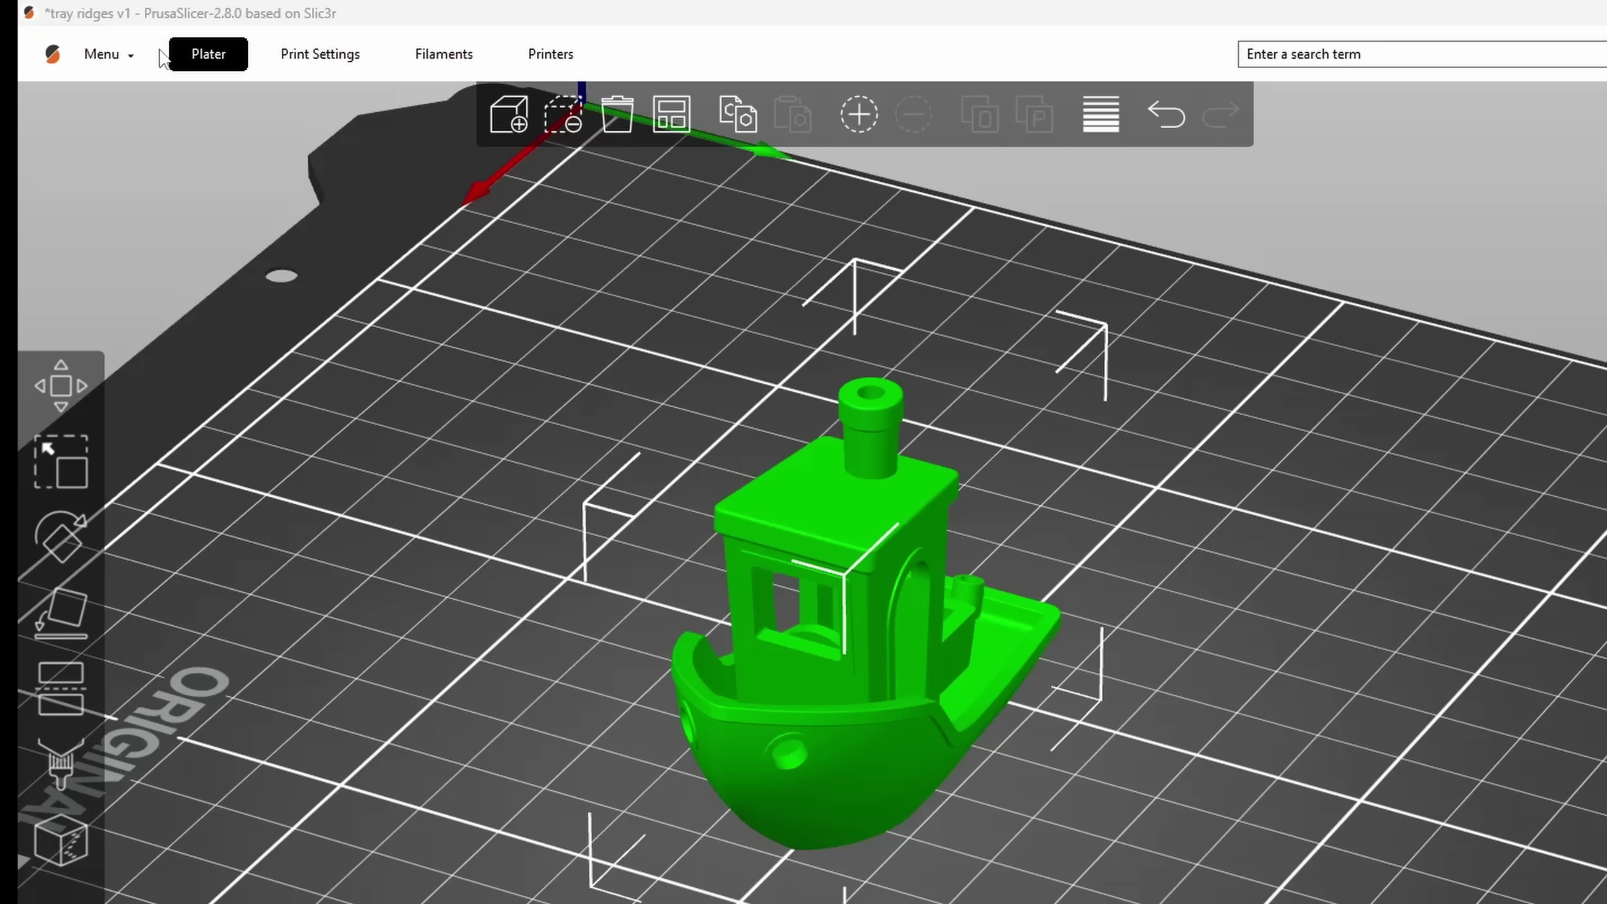
left_click(135, 59)
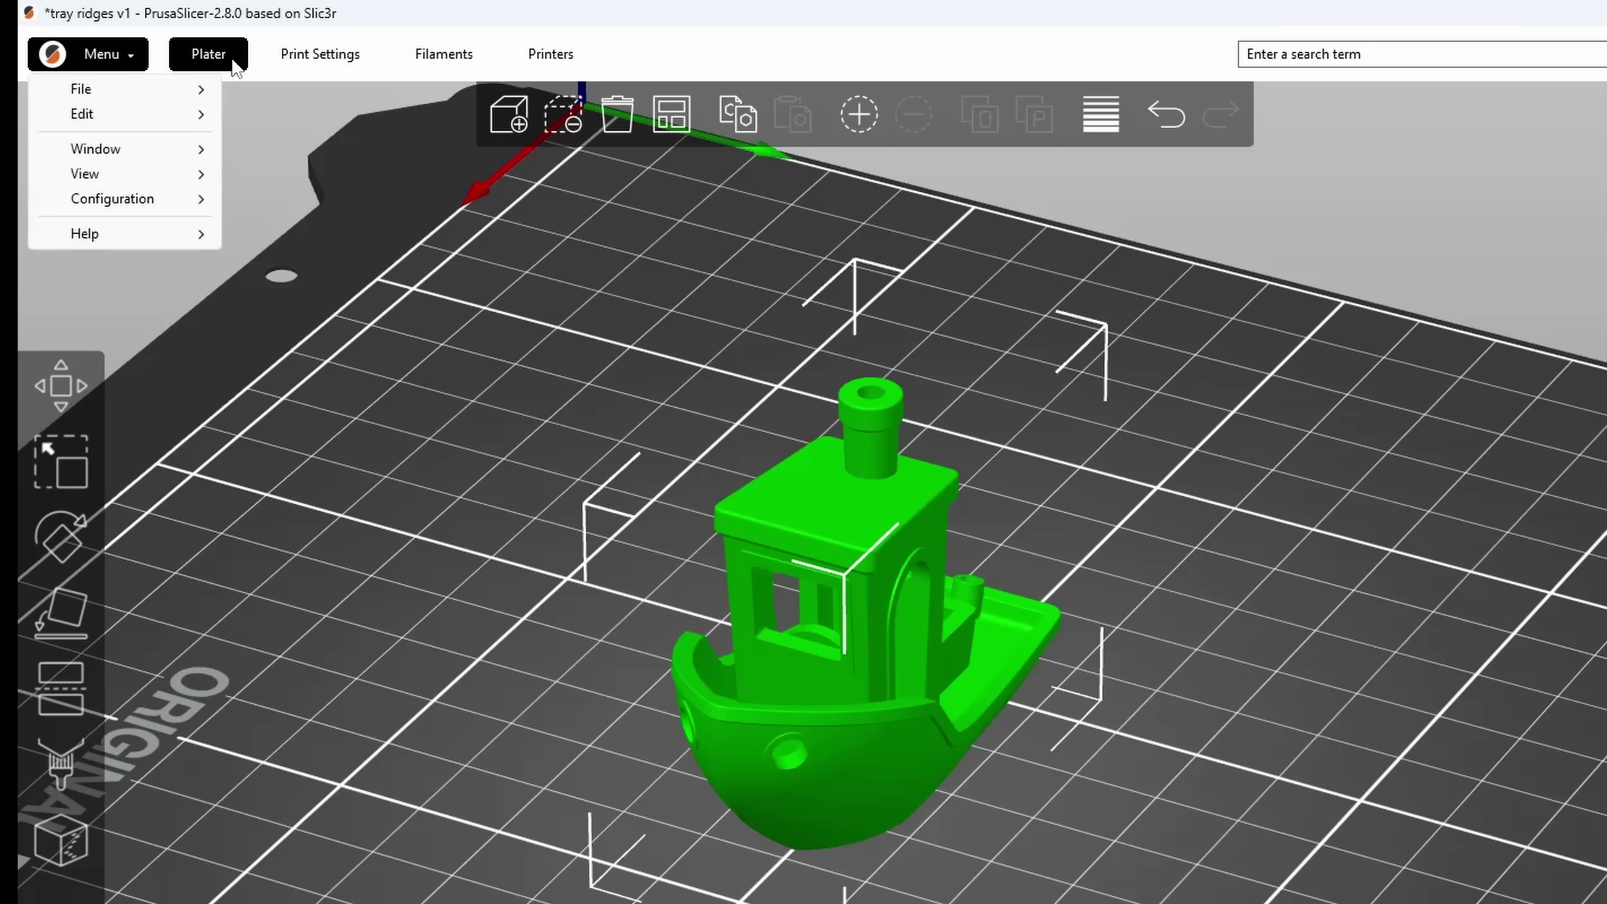
left_click(340, 10)
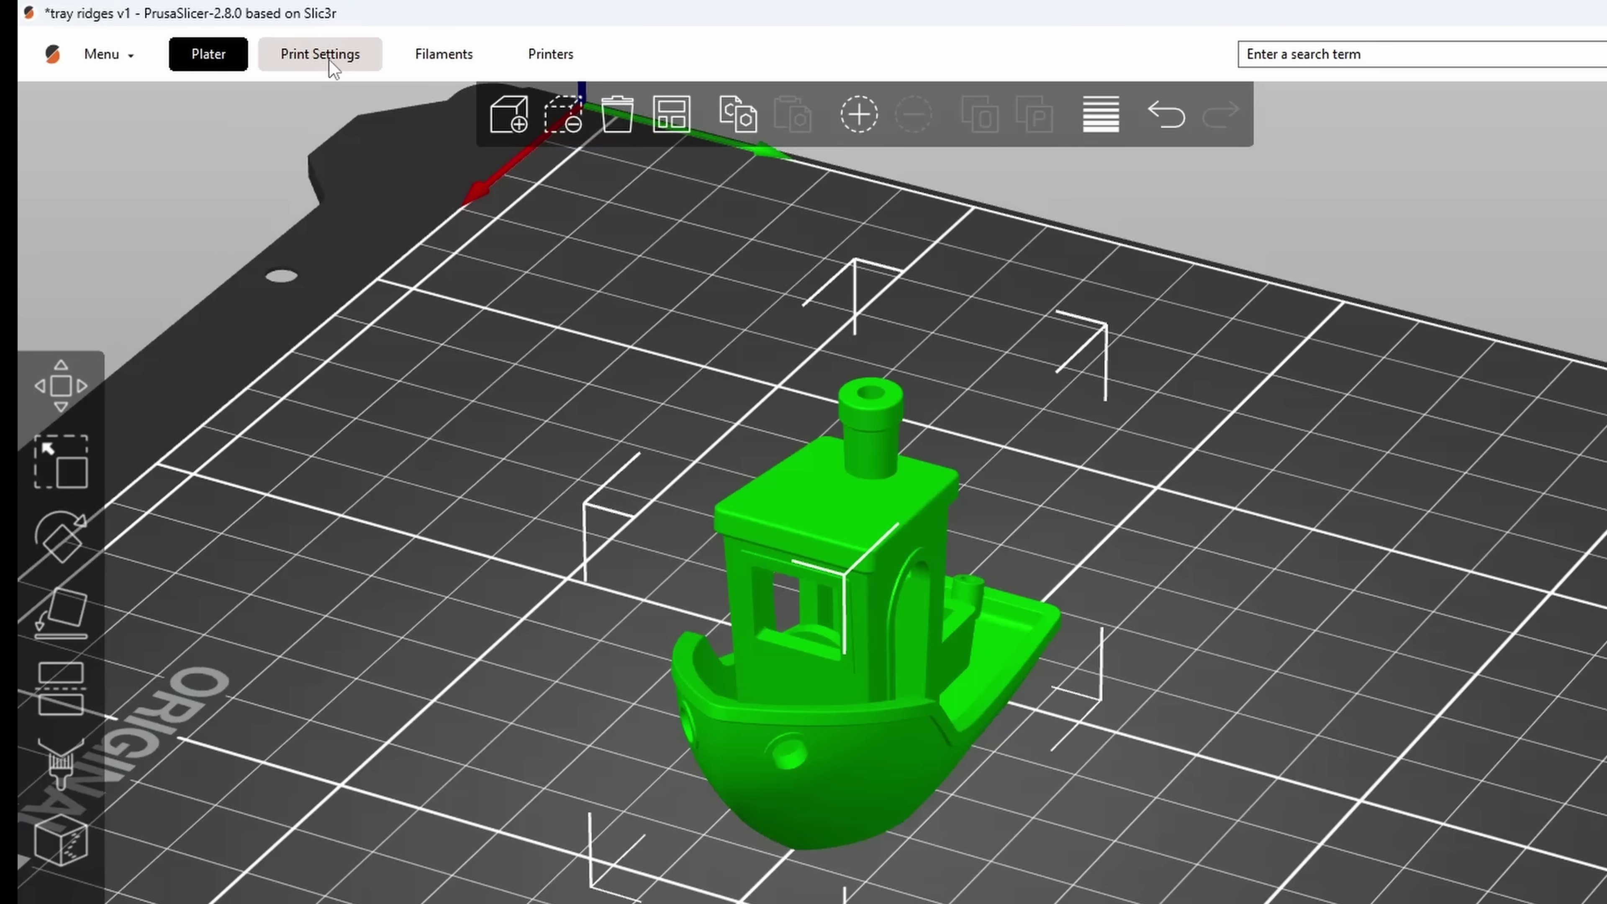
left_click(329, 59)
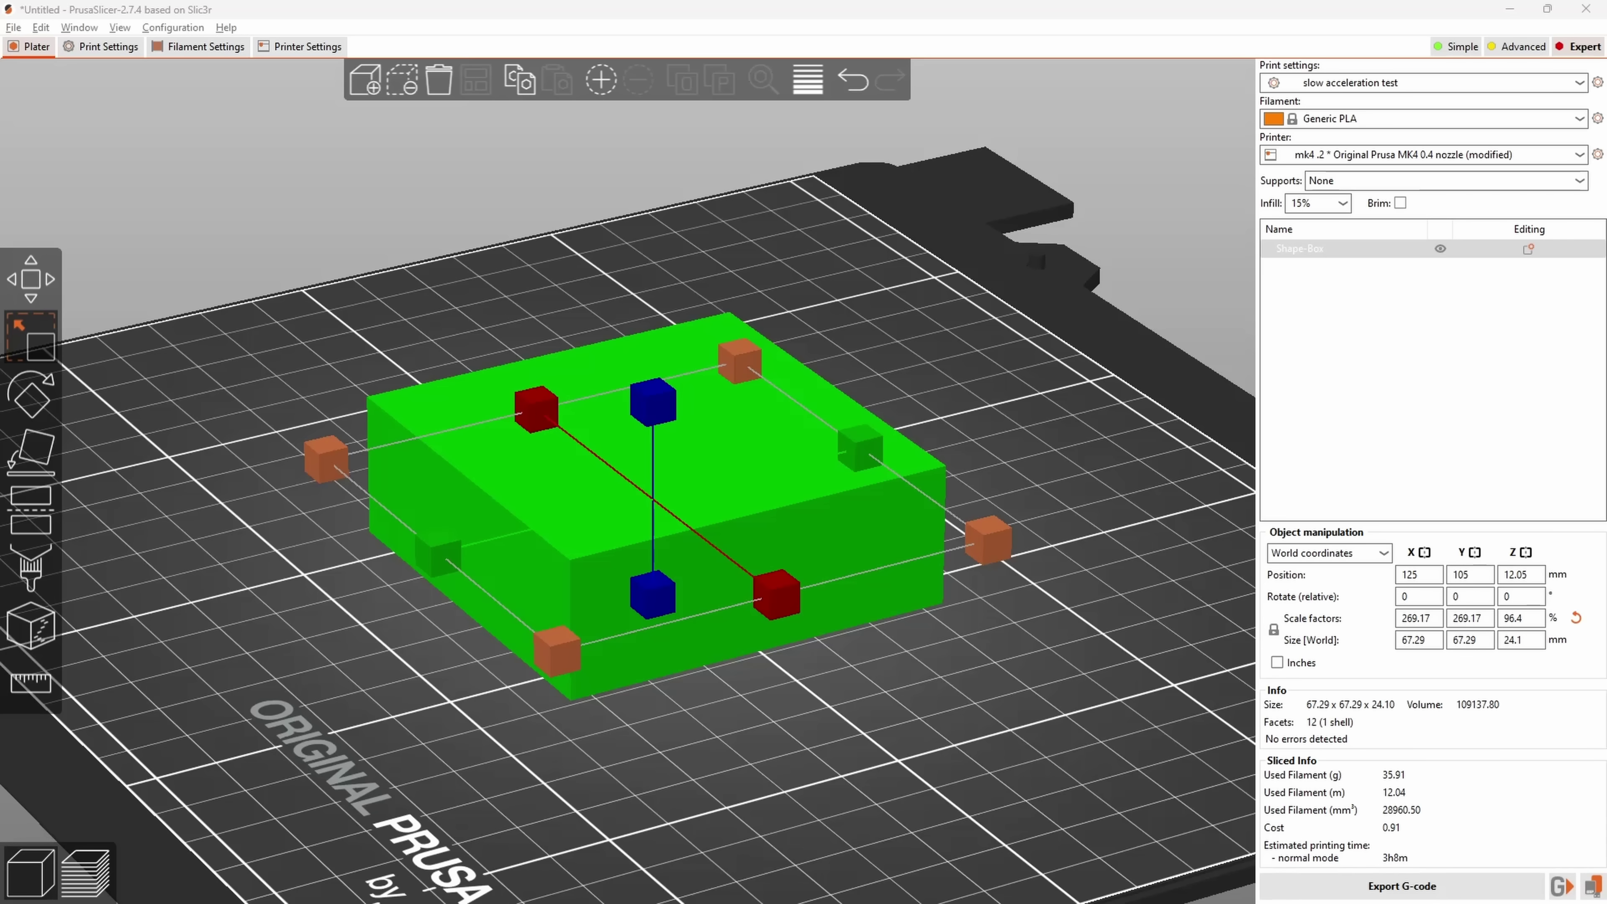
Deselect the box and step through the File, Edit, Window, View and Configuration menus
left_click(892, 204)
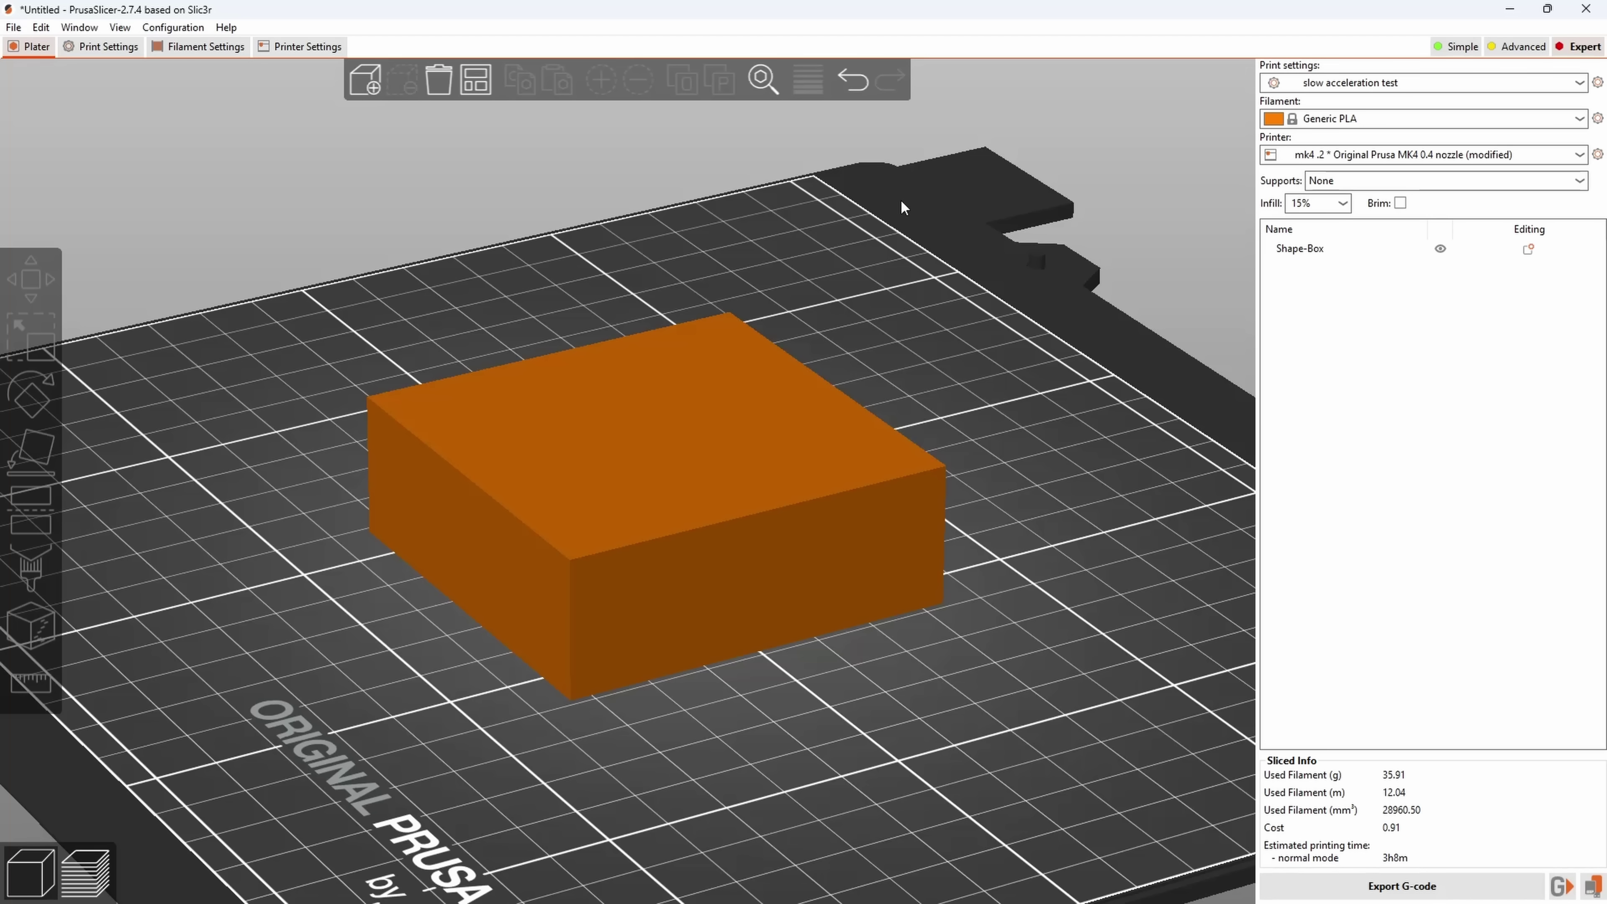
key("alt+f")
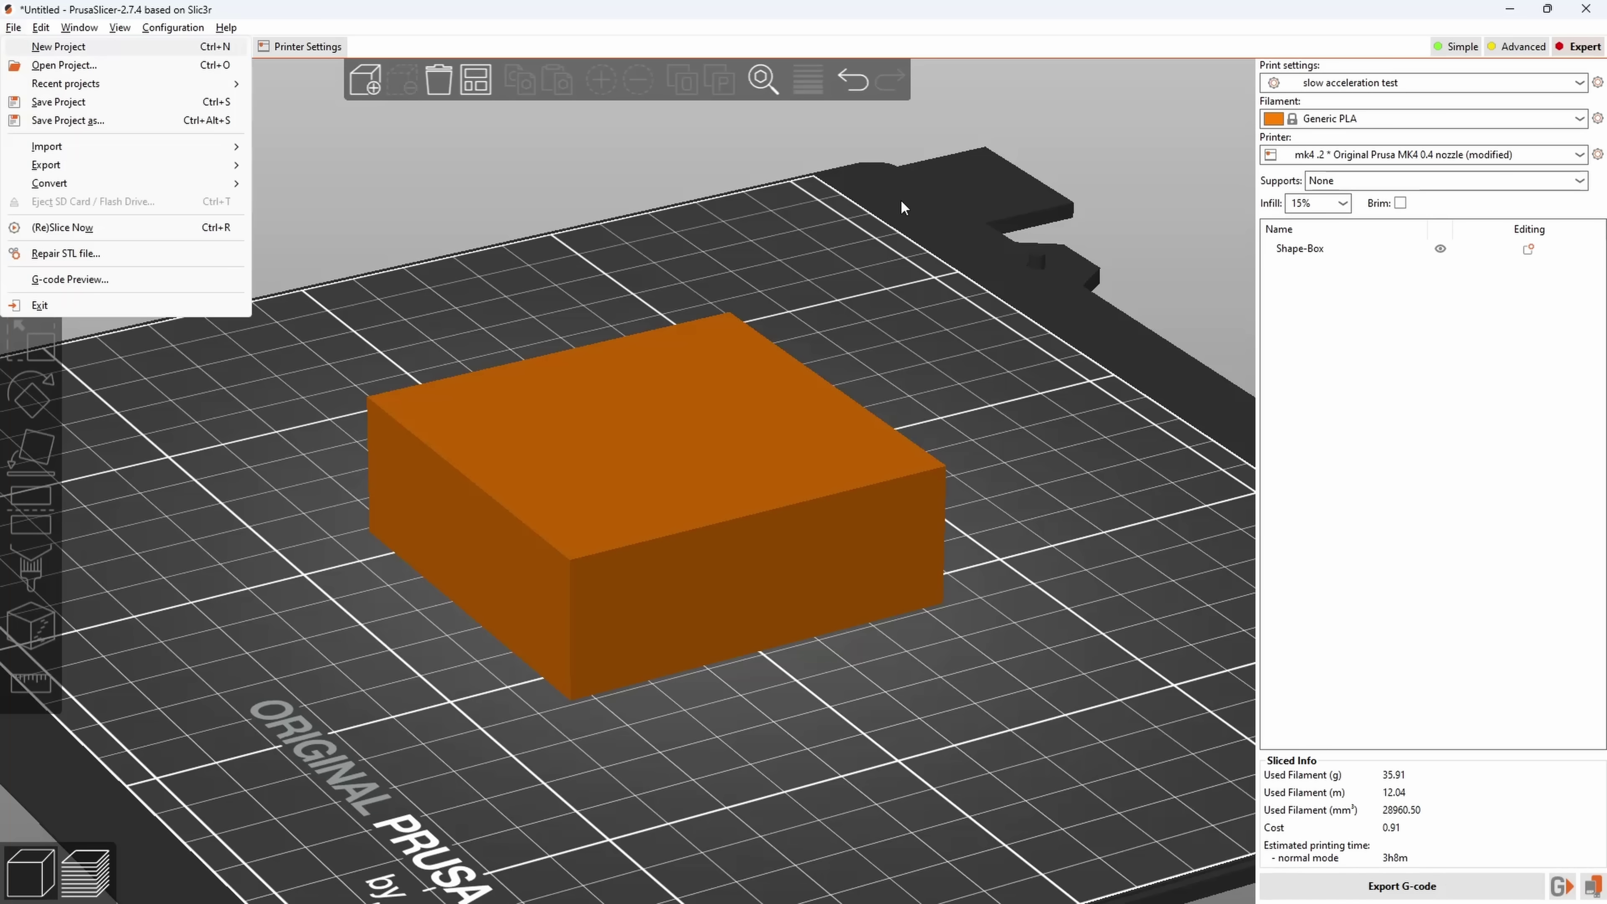
key("Right")
key("Right")
key("Right")
key("Right")
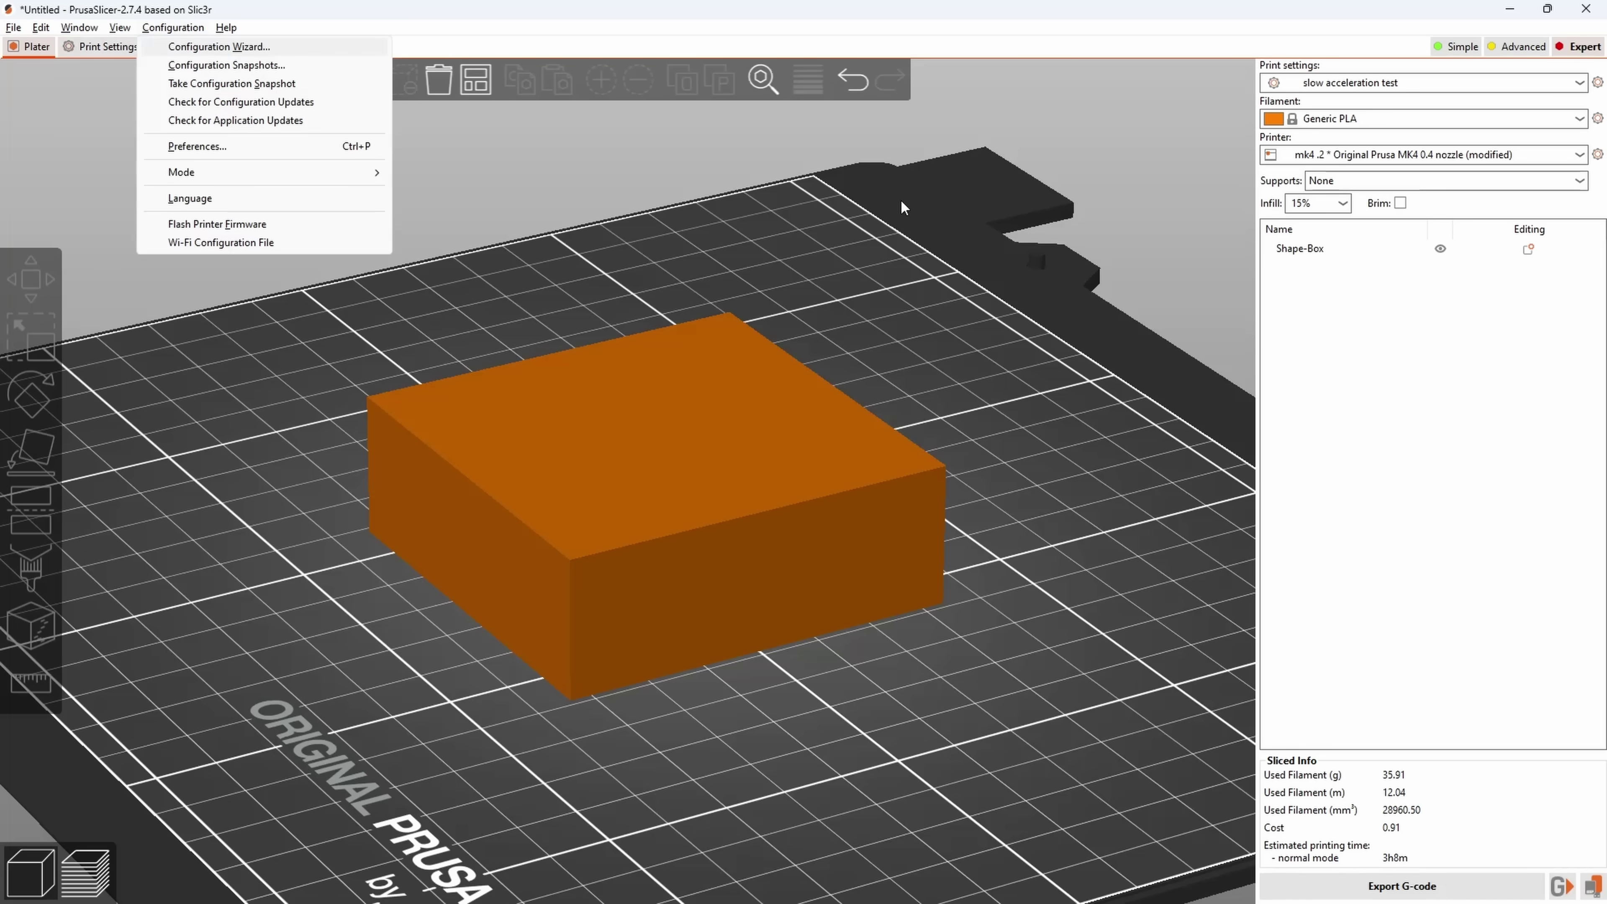
key("Left")
key("Left")
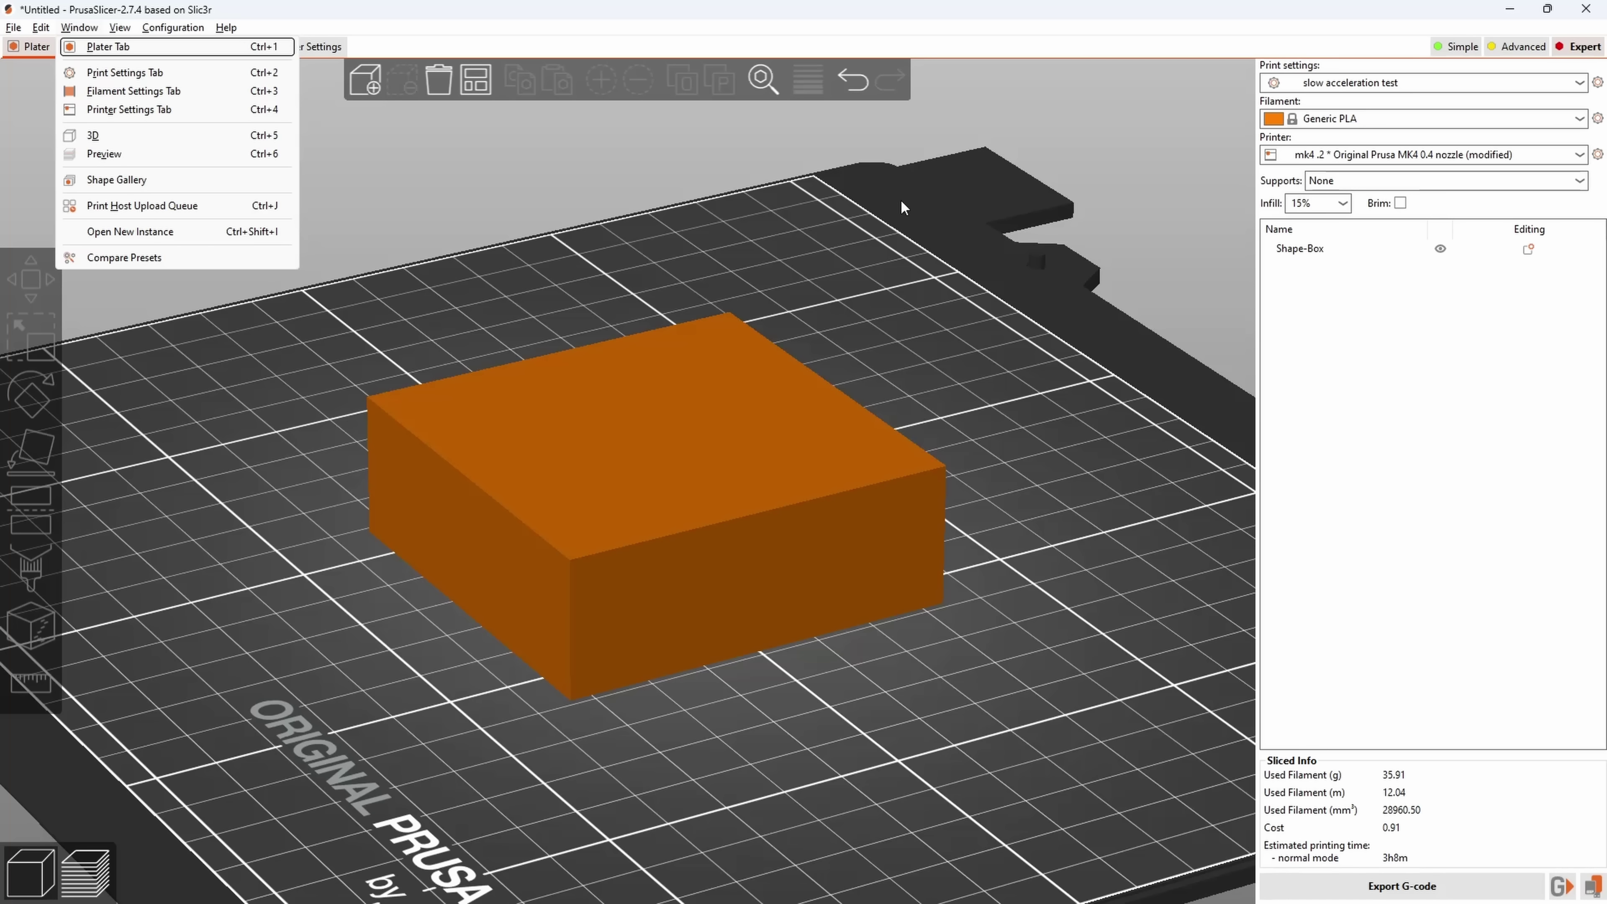
key("Left")
key("Left")
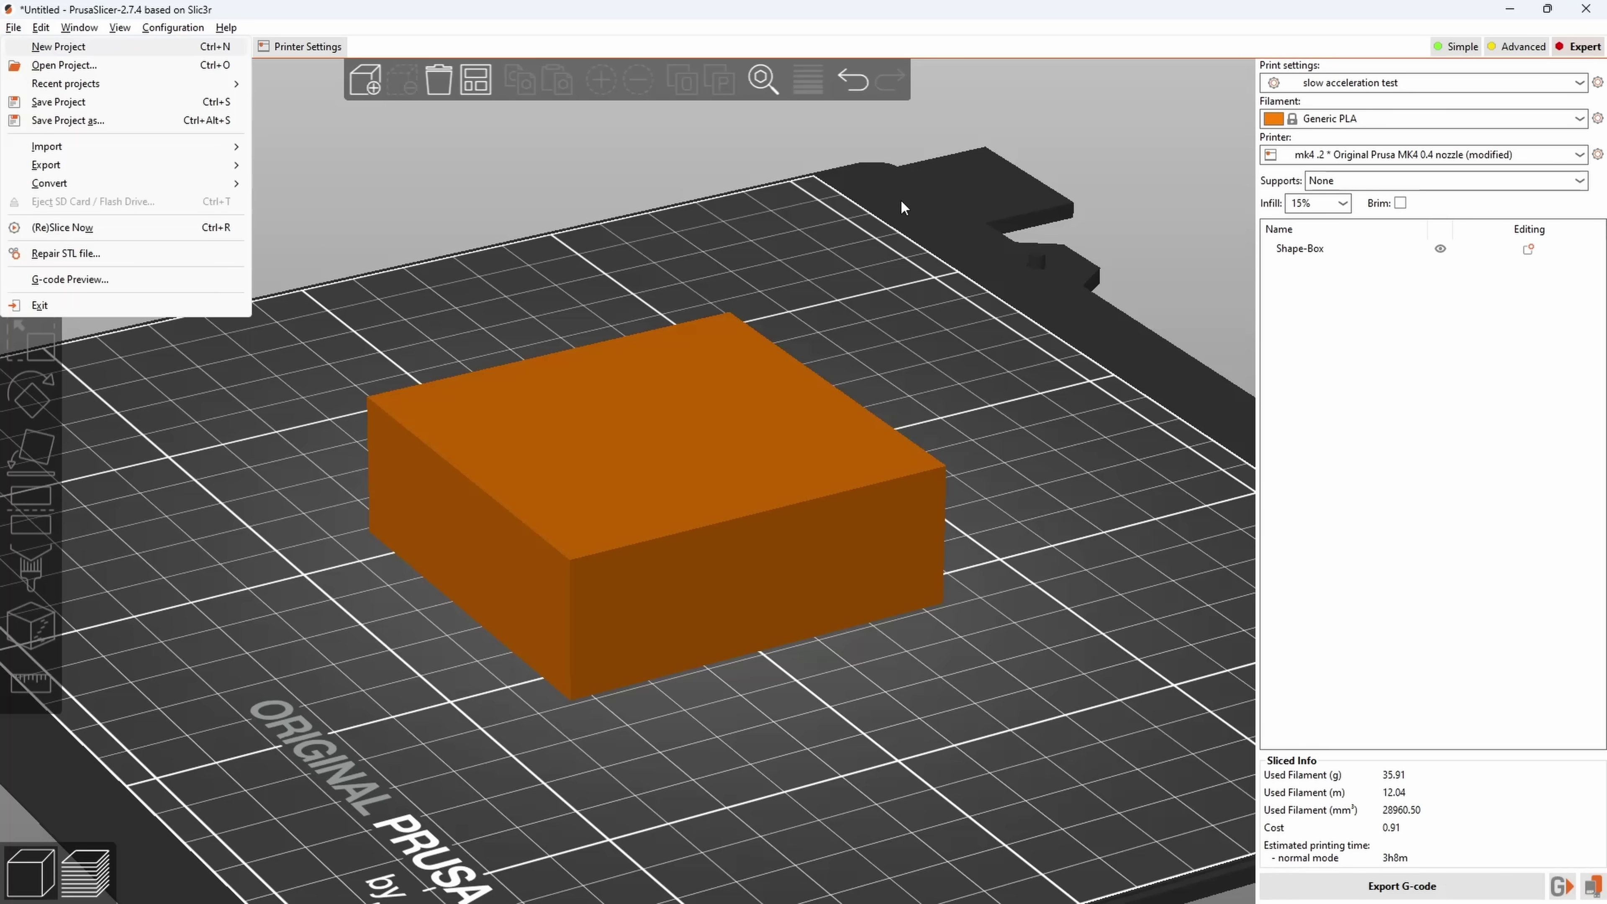
Close the menu and open the PrusaSlicer Keyboard shortcuts T-shirt from the T-shirts listing
key("Escape")
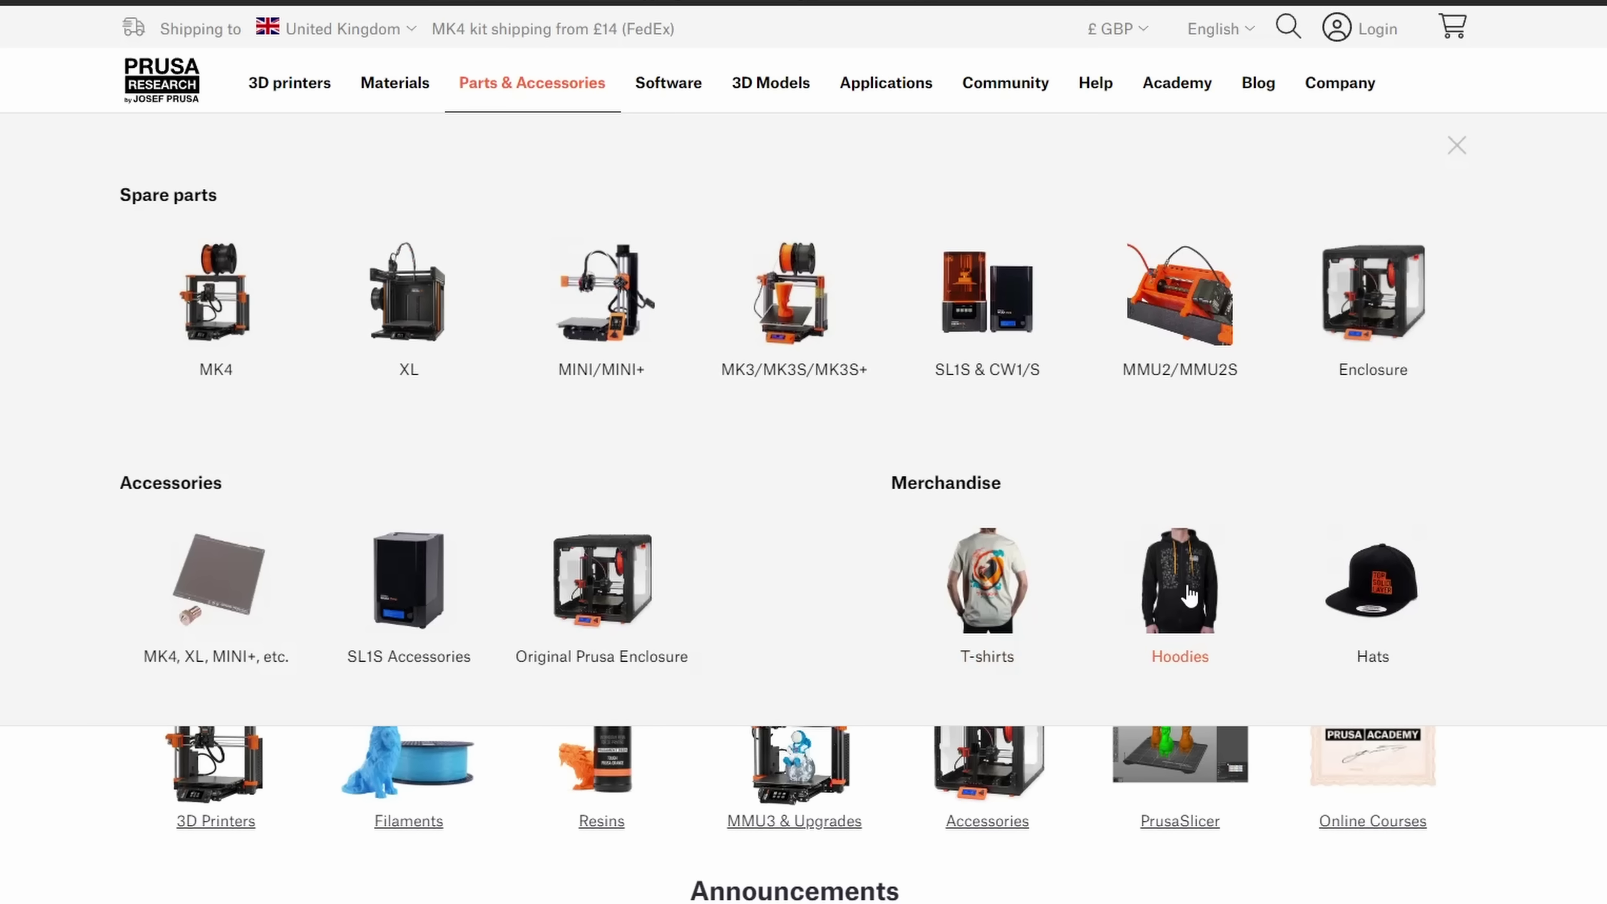
left_click(1011, 587)
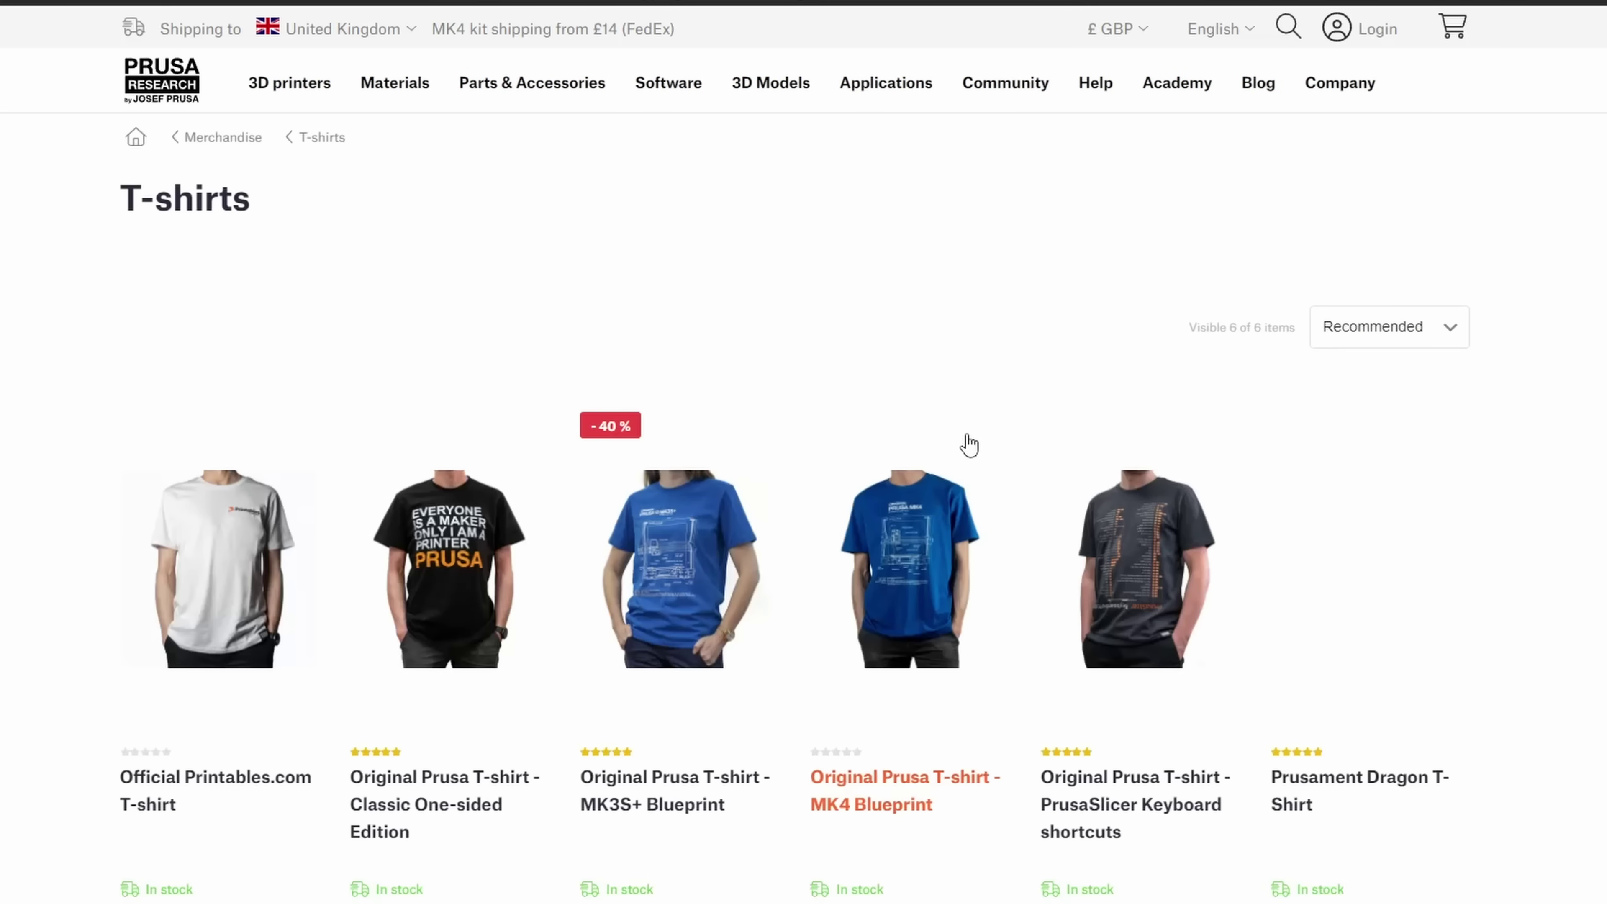
left_click(1143, 612)
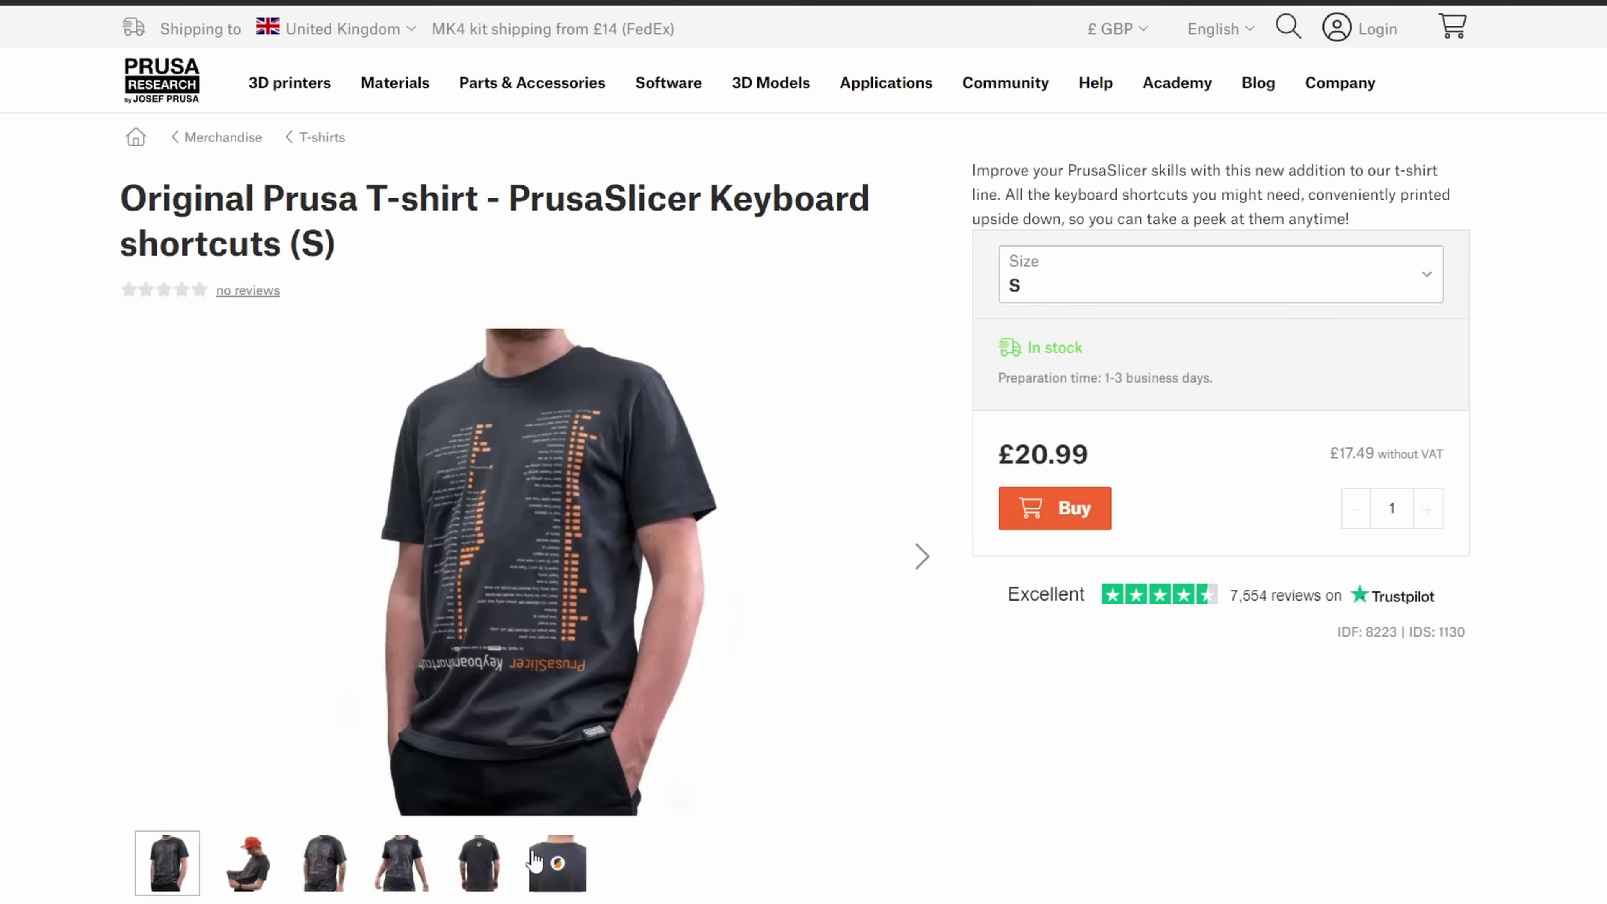
Look through the T-shirt's product photos, then go to the Original PrusaSlicer Mug page
left_click(237, 878)
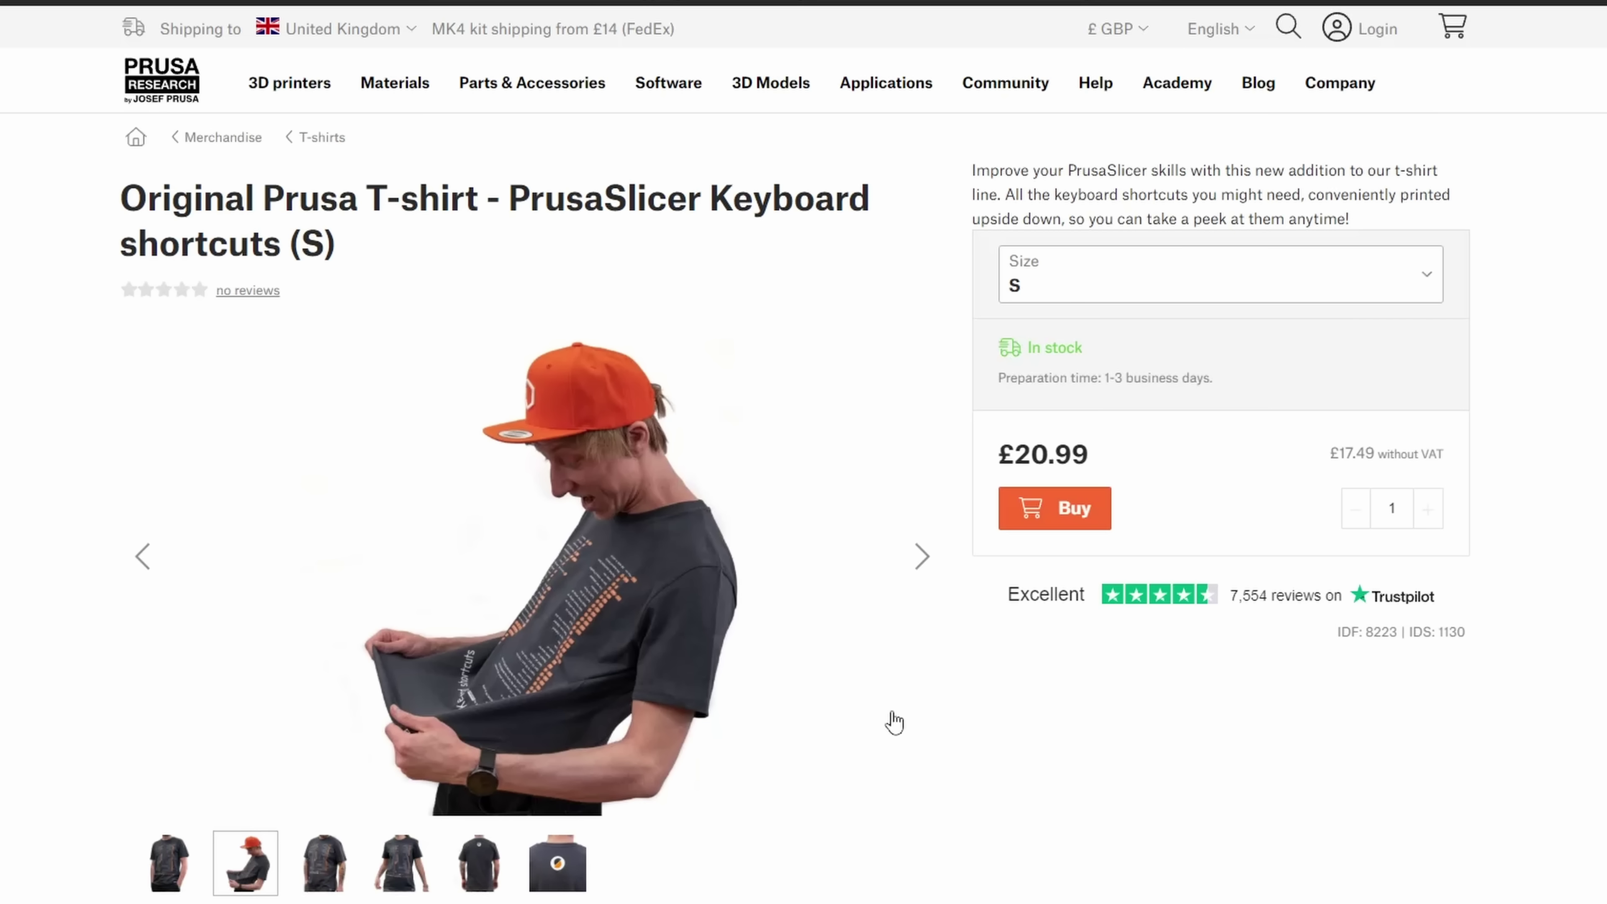
scroll(894, 721, "down", 2)
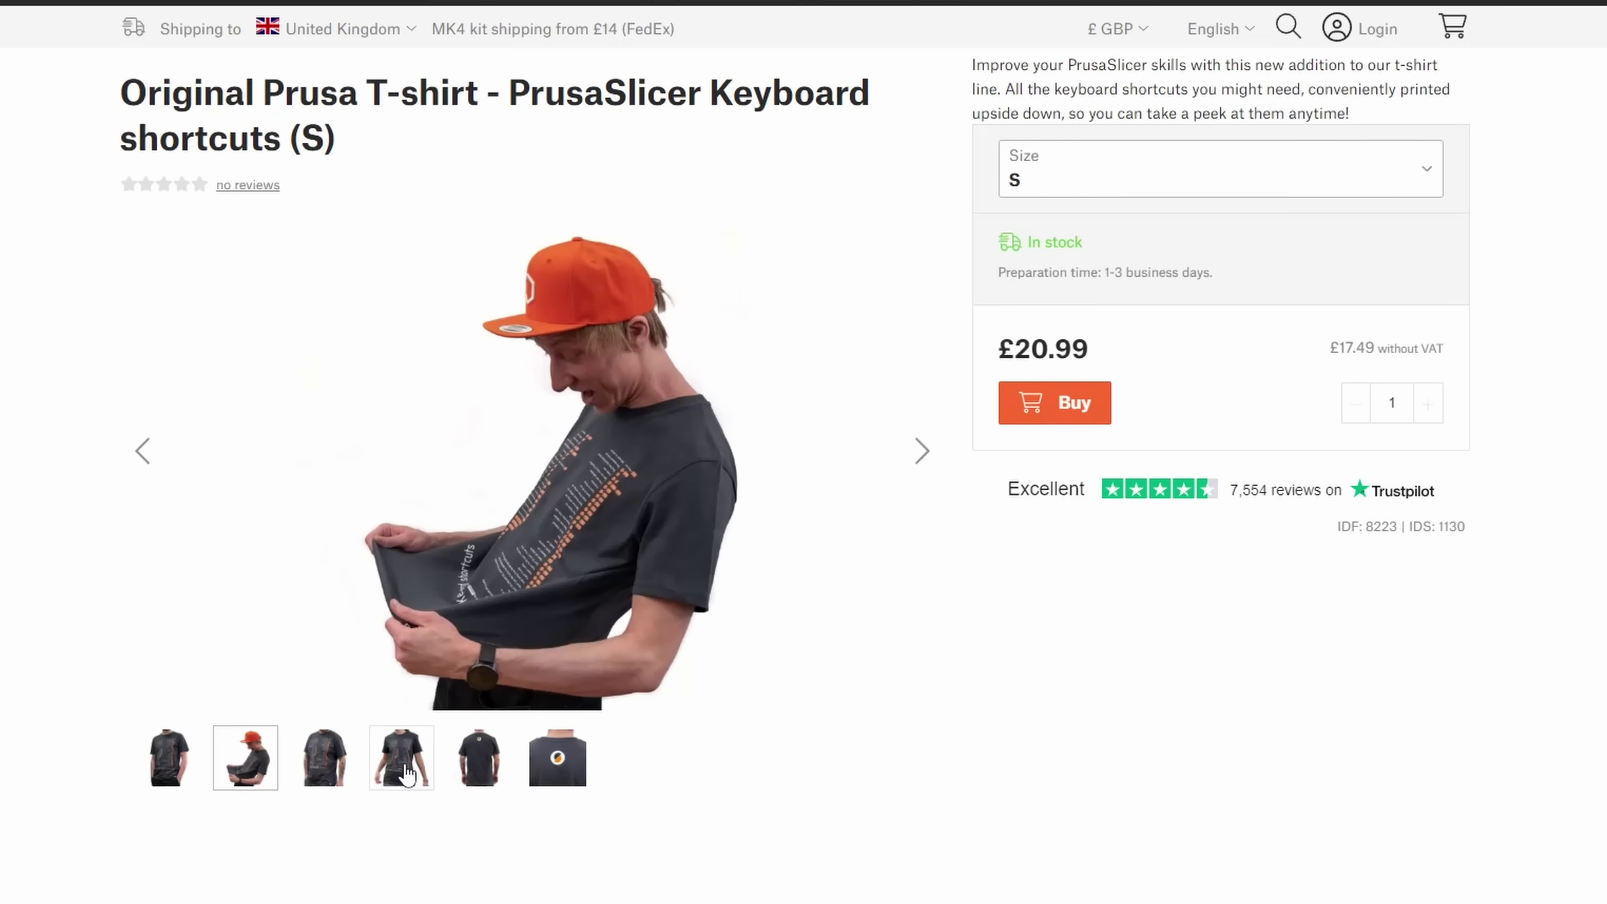
left_click(405, 774)
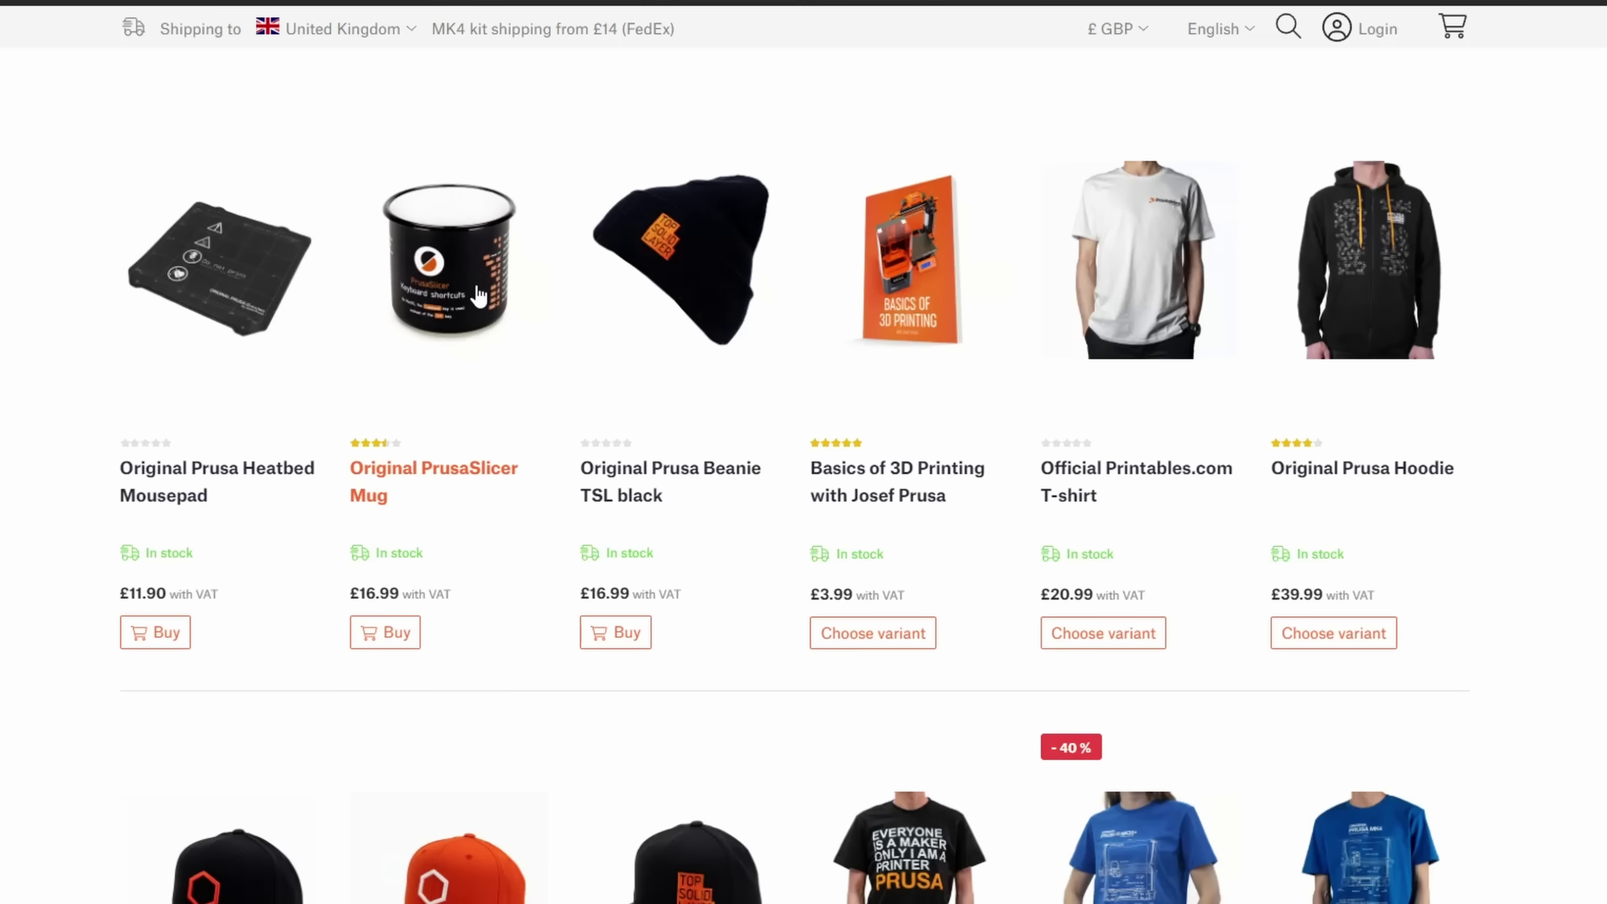
left_click(479, 285)
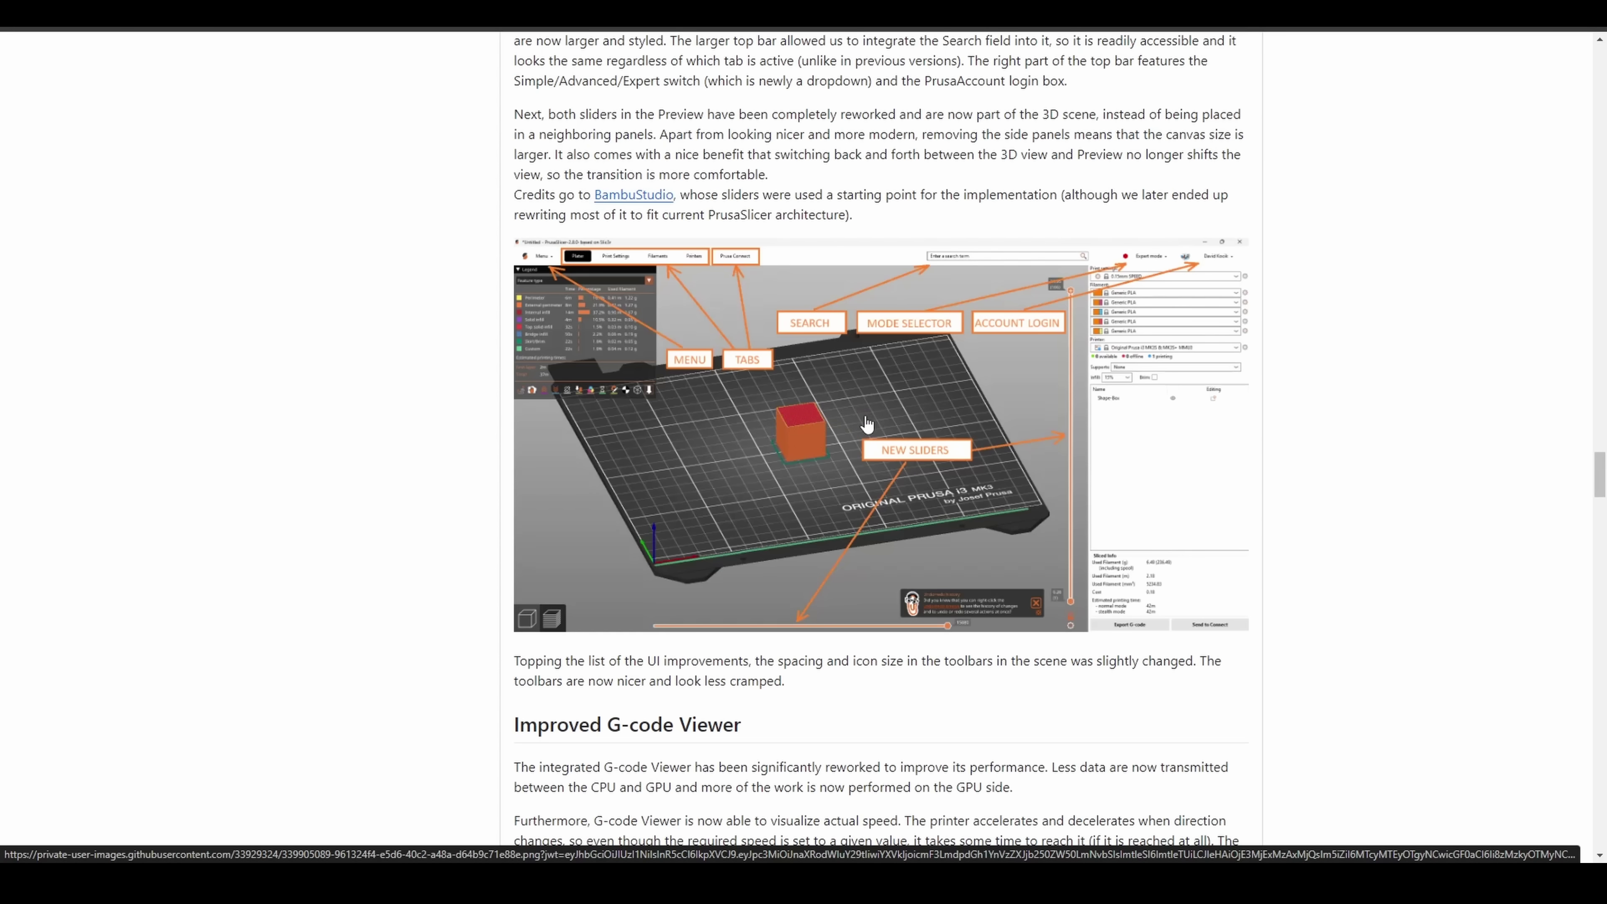
Enlarge the annotated 2.8.0 interface screenshot from the release notes to full size
left_click(975, 406)
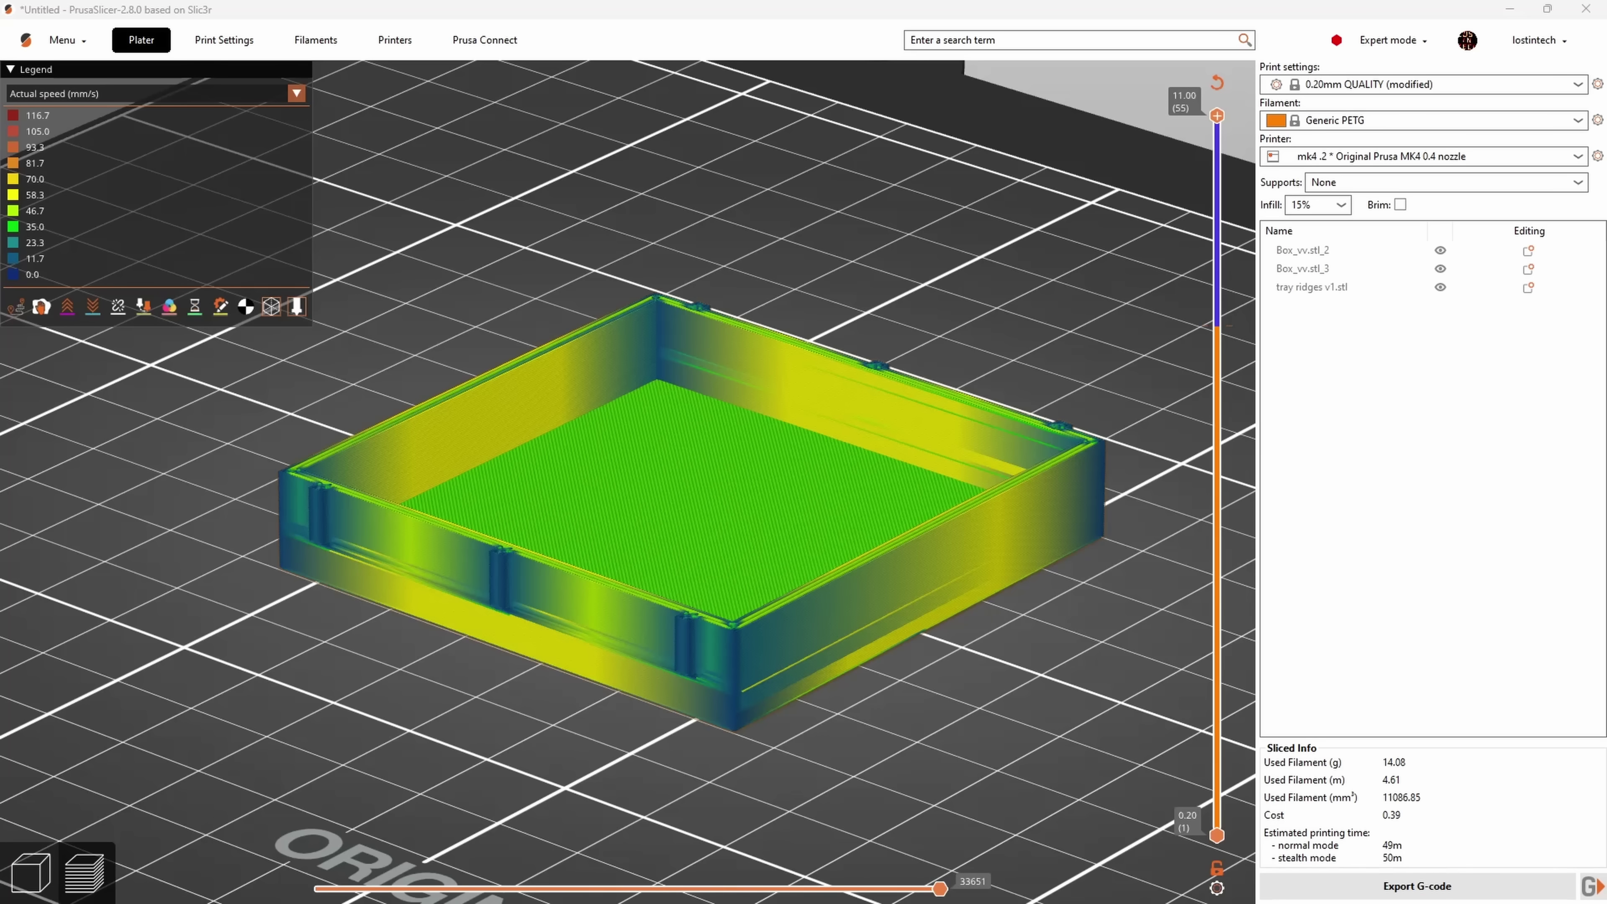
Switch to the Prusa Connect tab
left_click(485, 45)
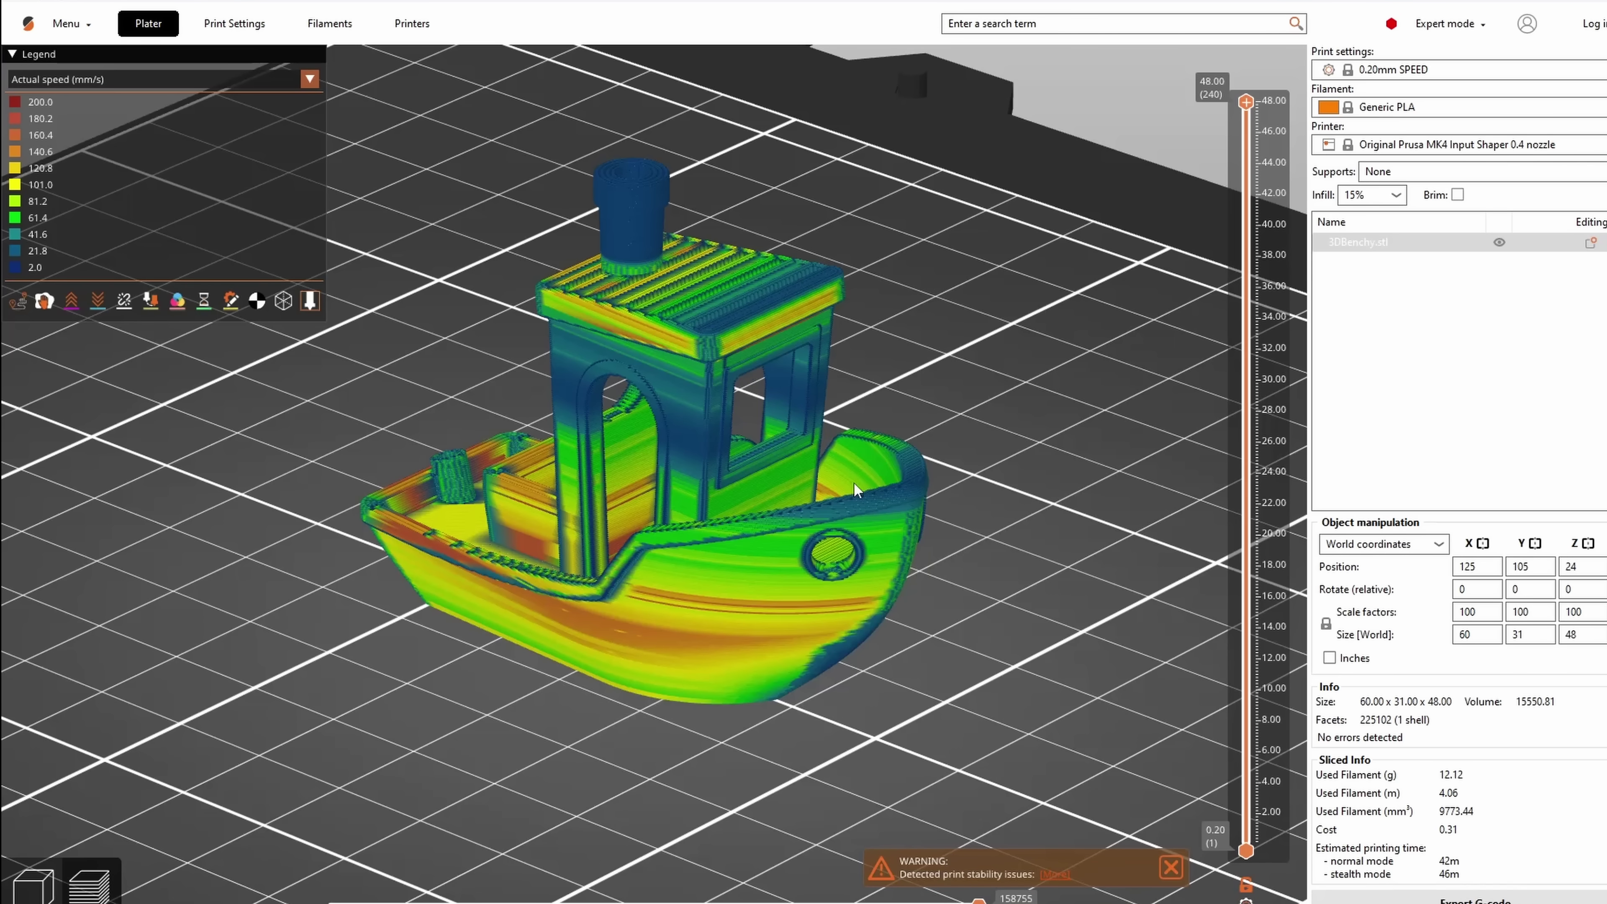
Tilt the view to the Benchy's side and colour the preview by Actual speed (mm/s)
left_click_drag(965, 646, 814, 635)
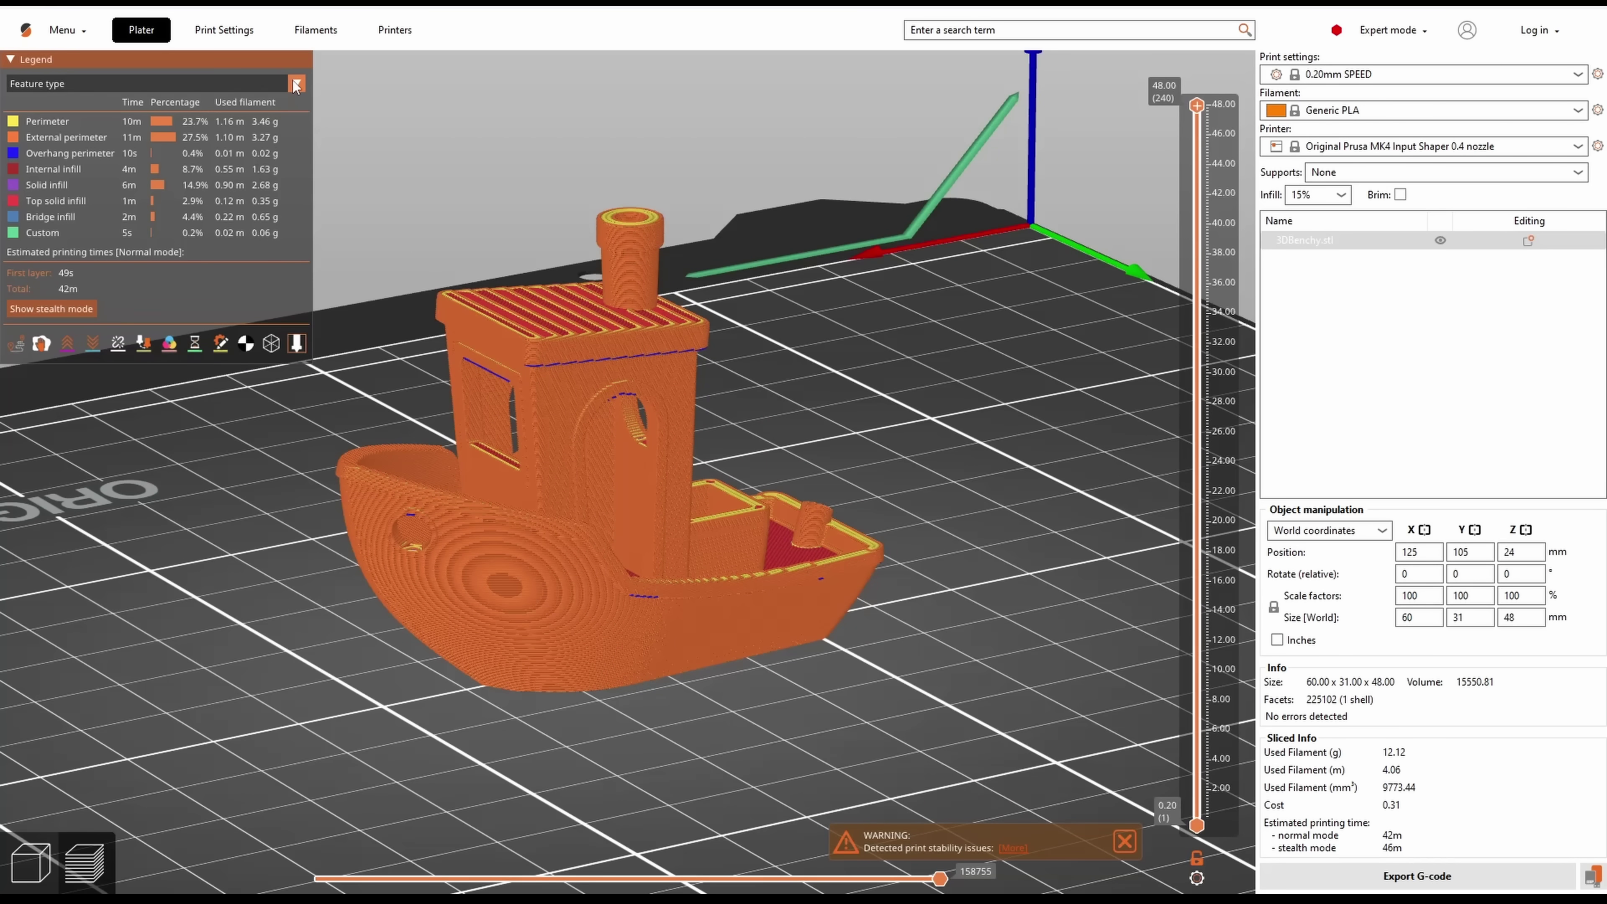
left_click(212, 85)
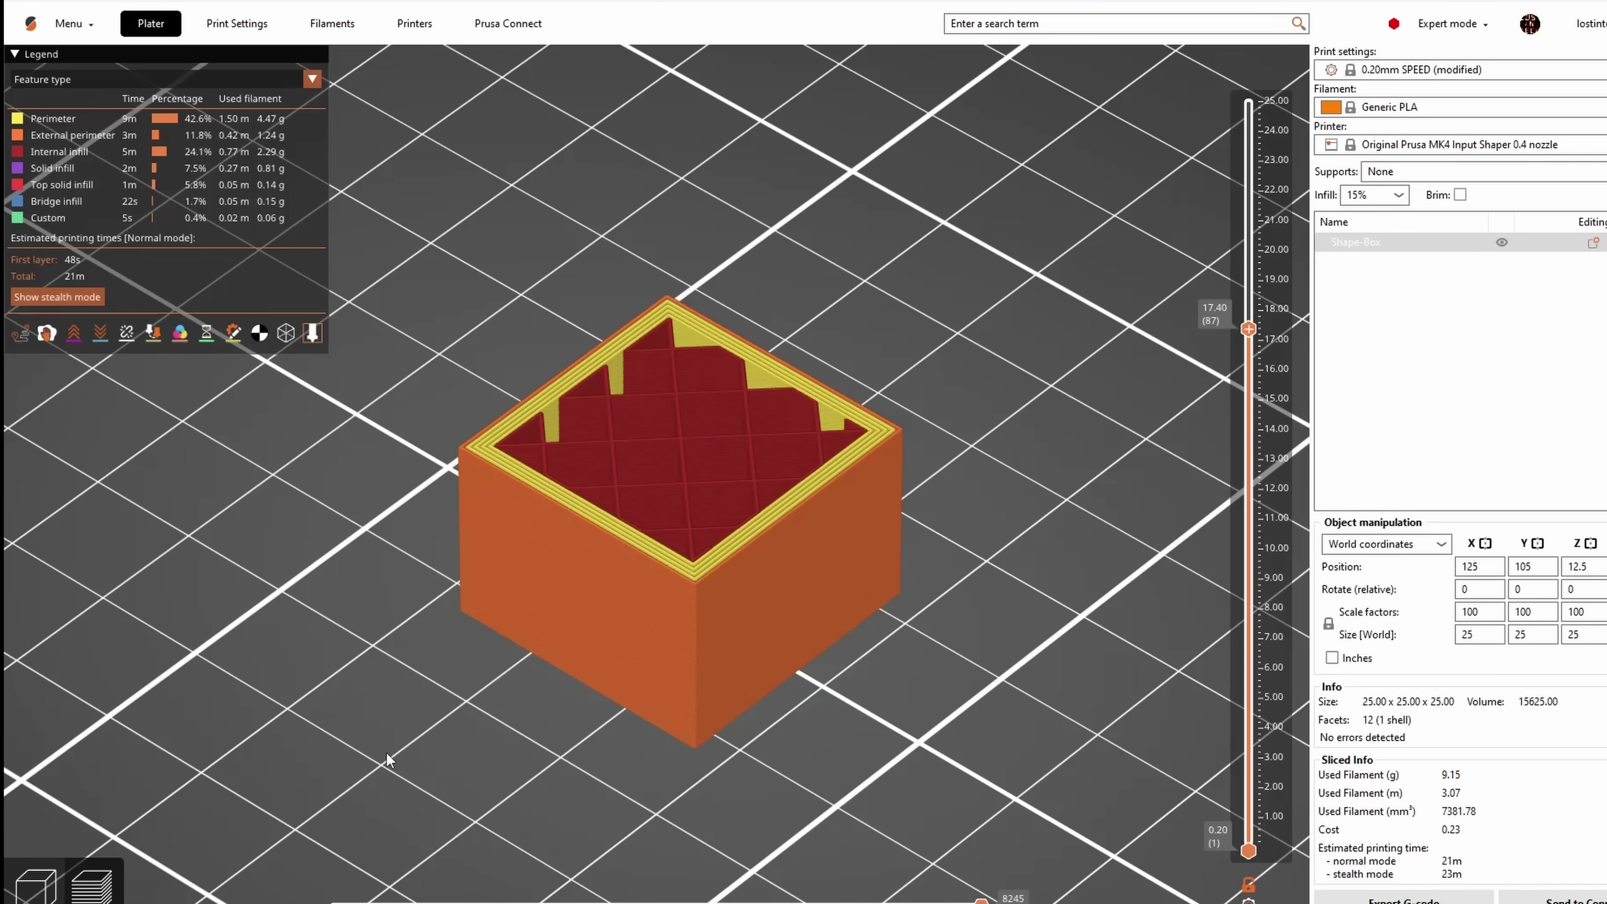
key("Tab")
key("Tab")
key("Tab")
key("Tab")
key("Tab")
key("Tab")
key("Tab")
key("Tab")
key("Tab")
key("Tab")
key("Tab")
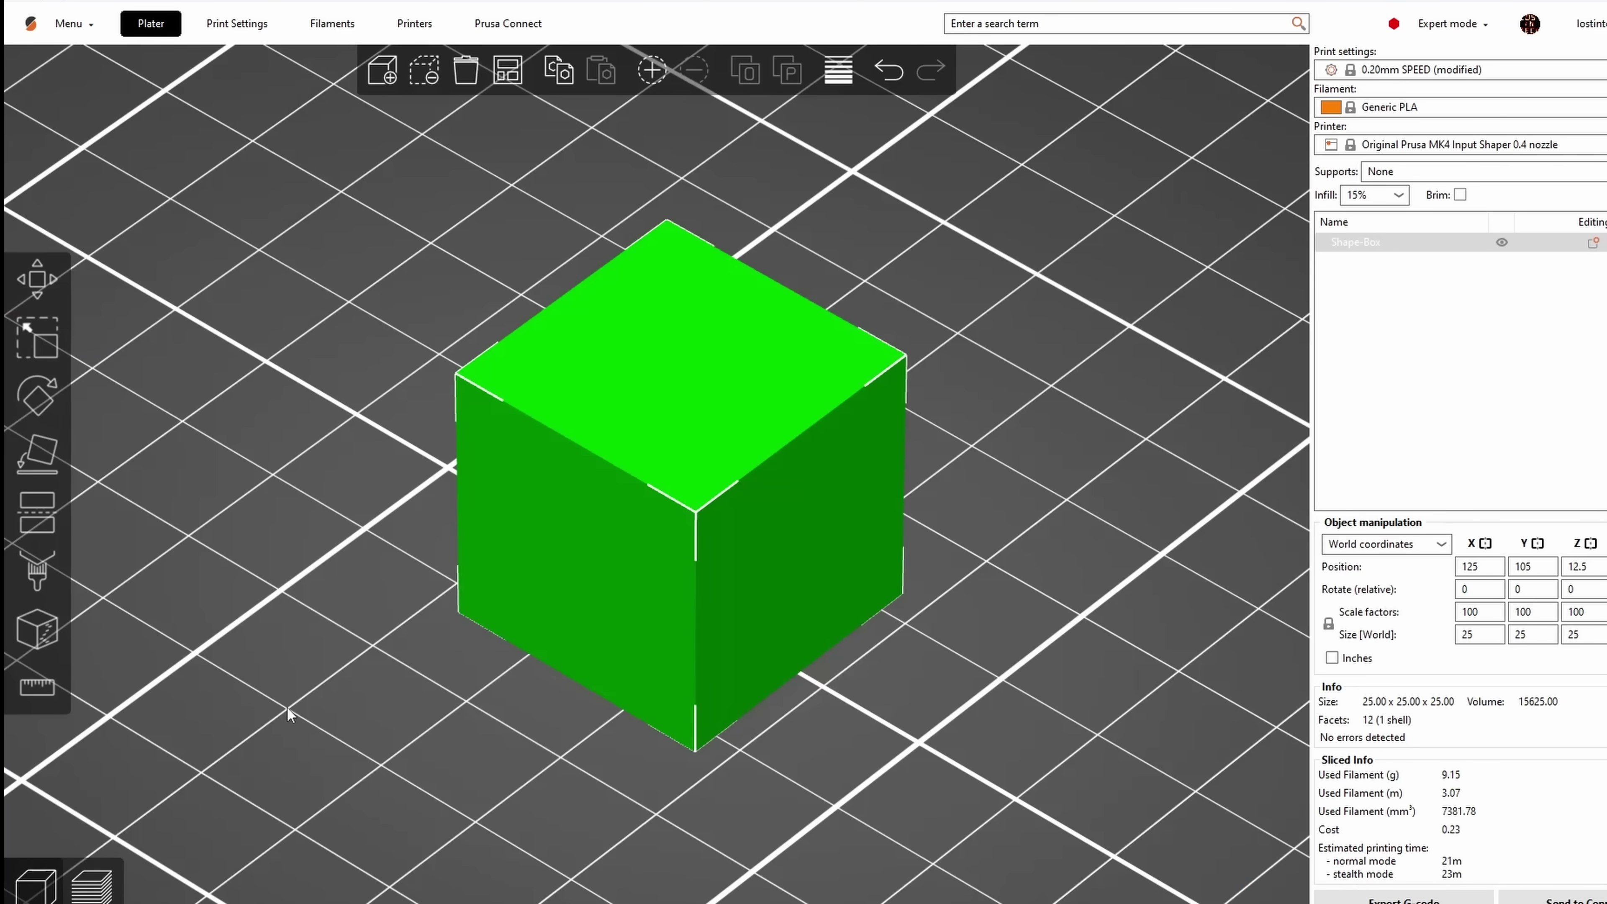
key("Tab")
key("Tab")
key("Tab")
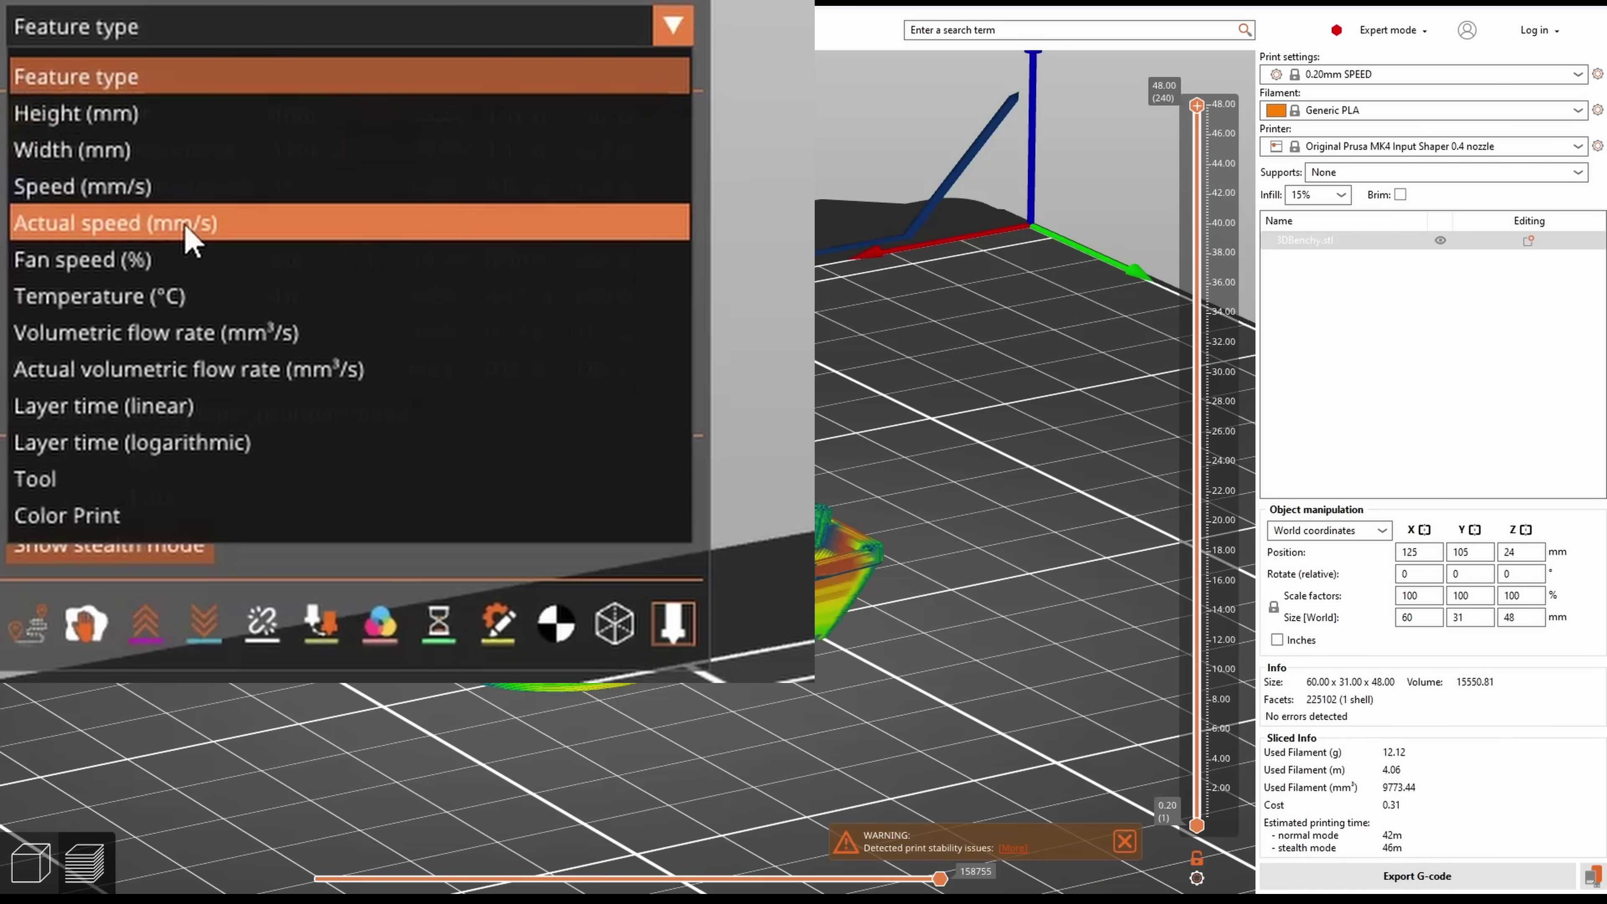
left_click(287, 222)
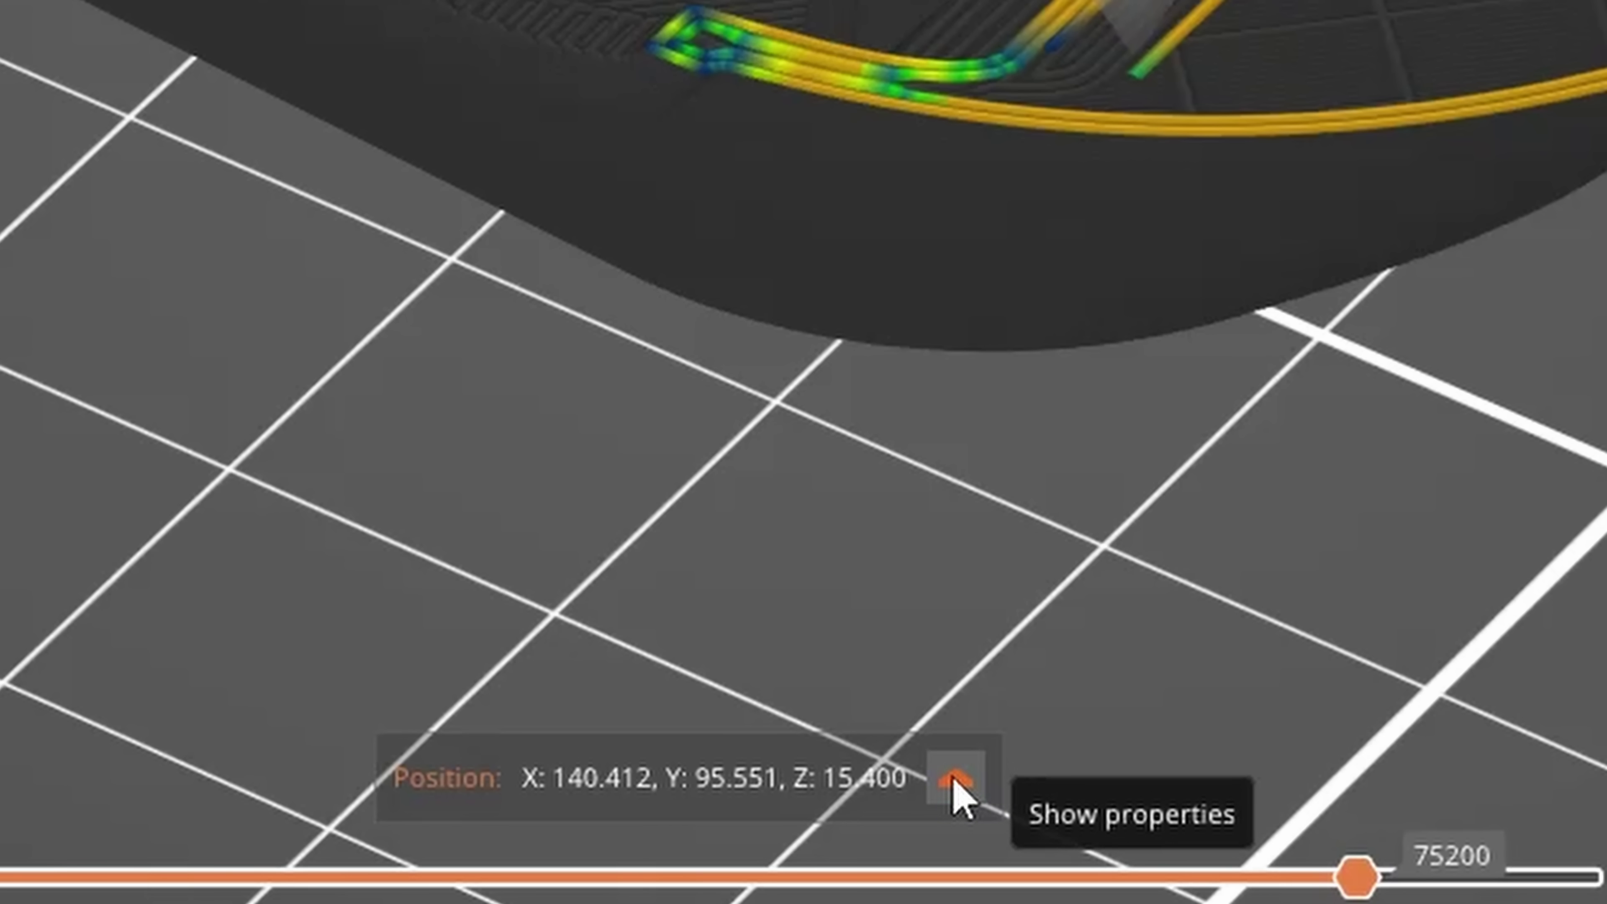
Show the current move's properties and list its actual speed profile as a table
left_click(957, 785)
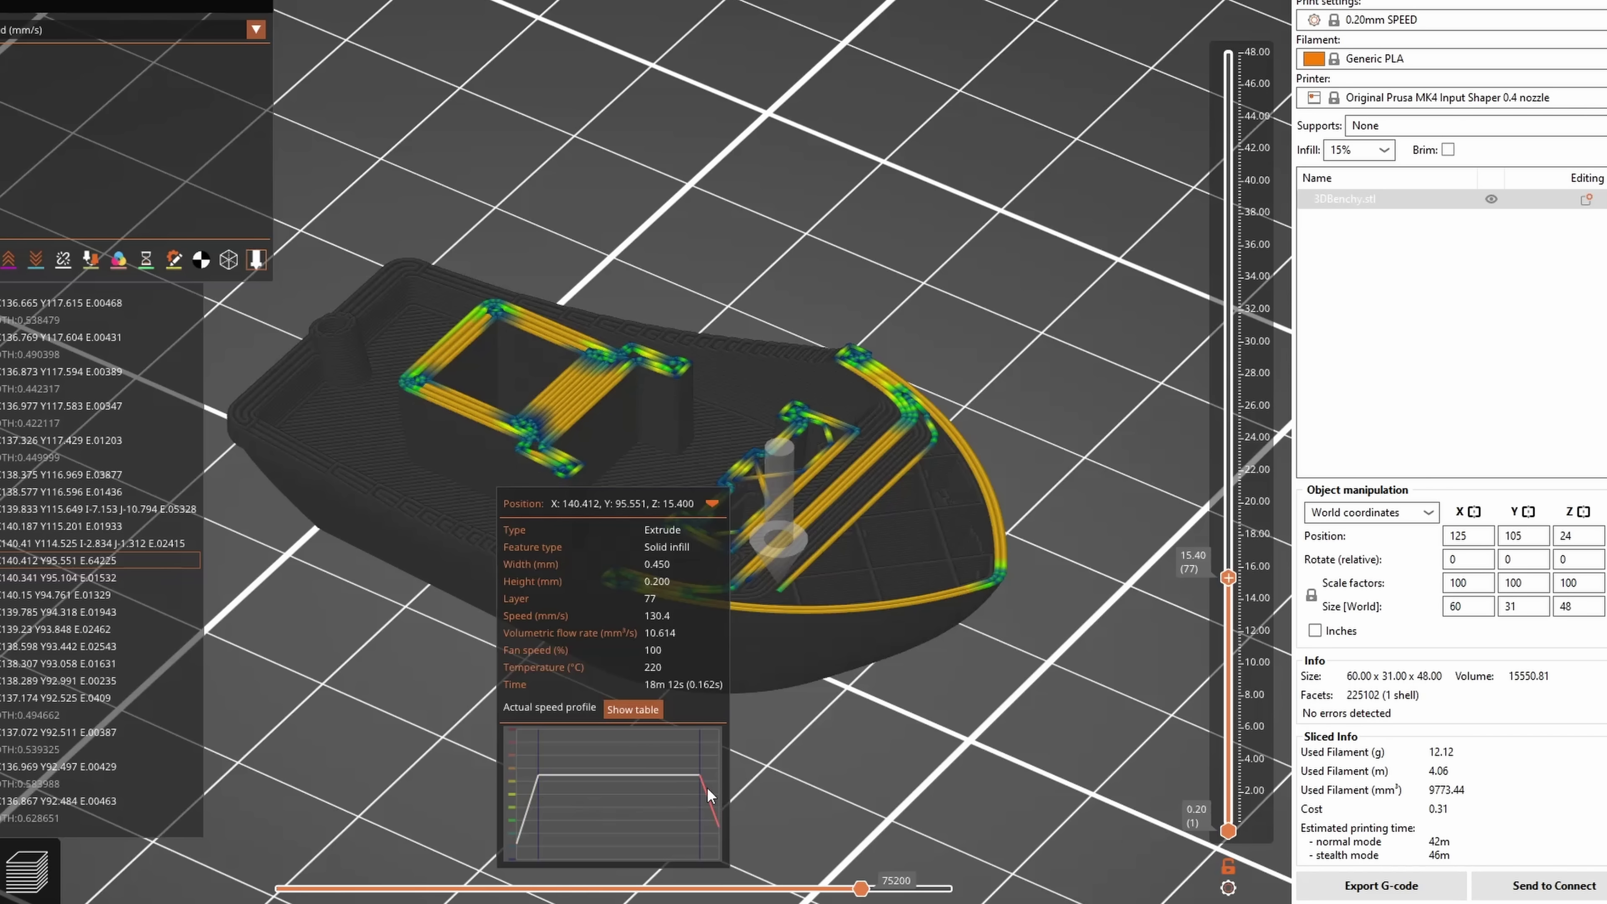
left_click(631, 707)
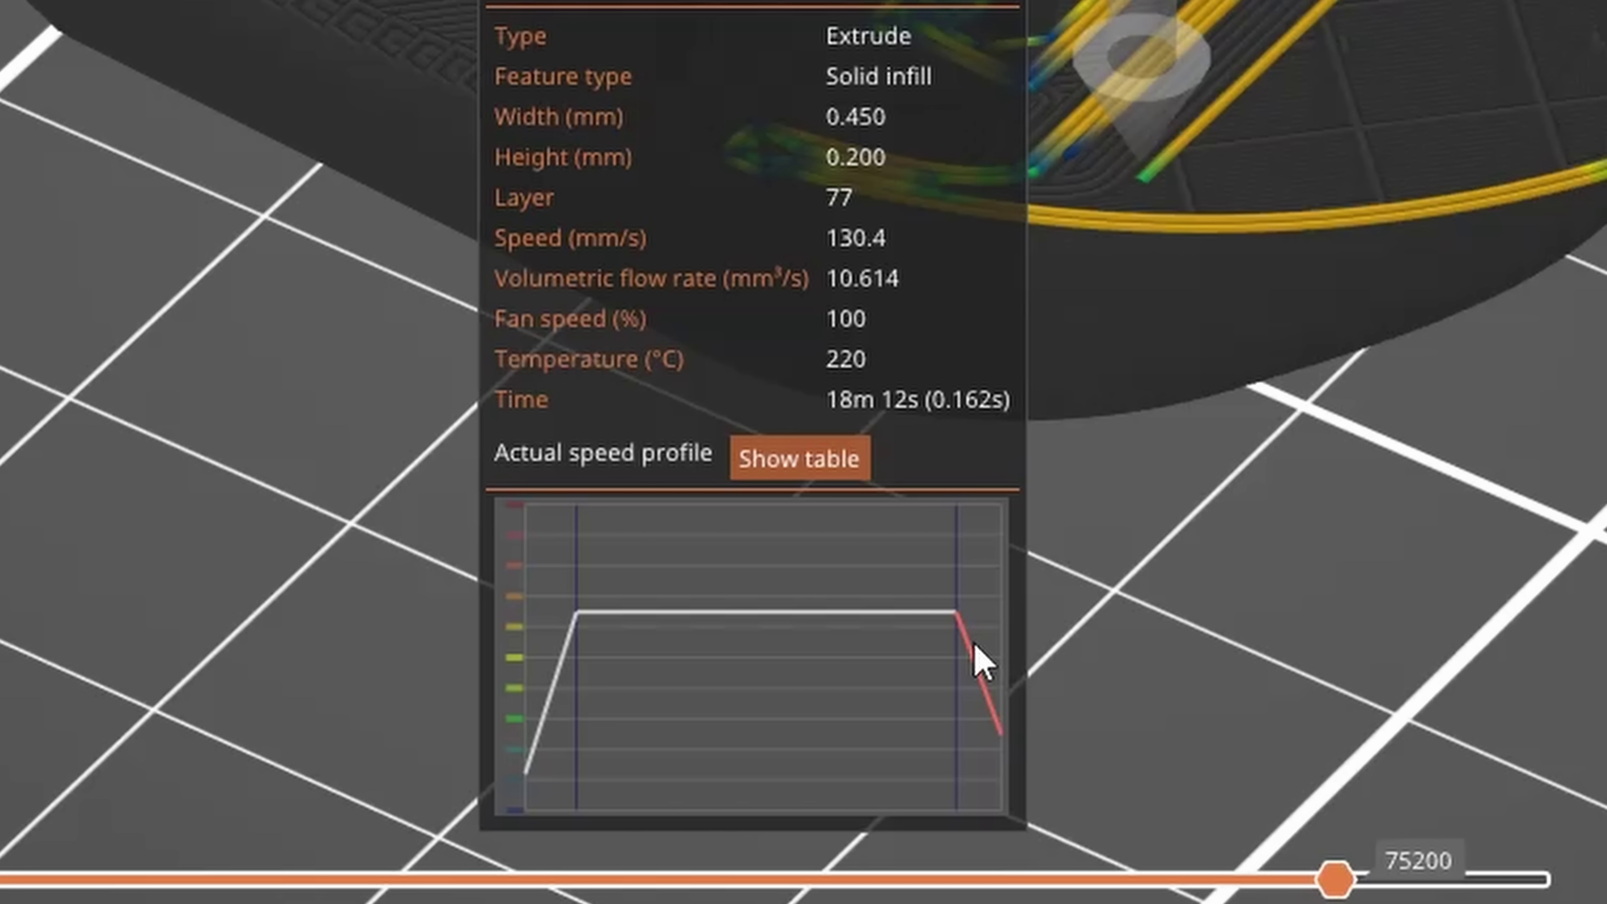
List the layer 77 solid infill move's speed profile as a position and speed table
left_click(802, 459)
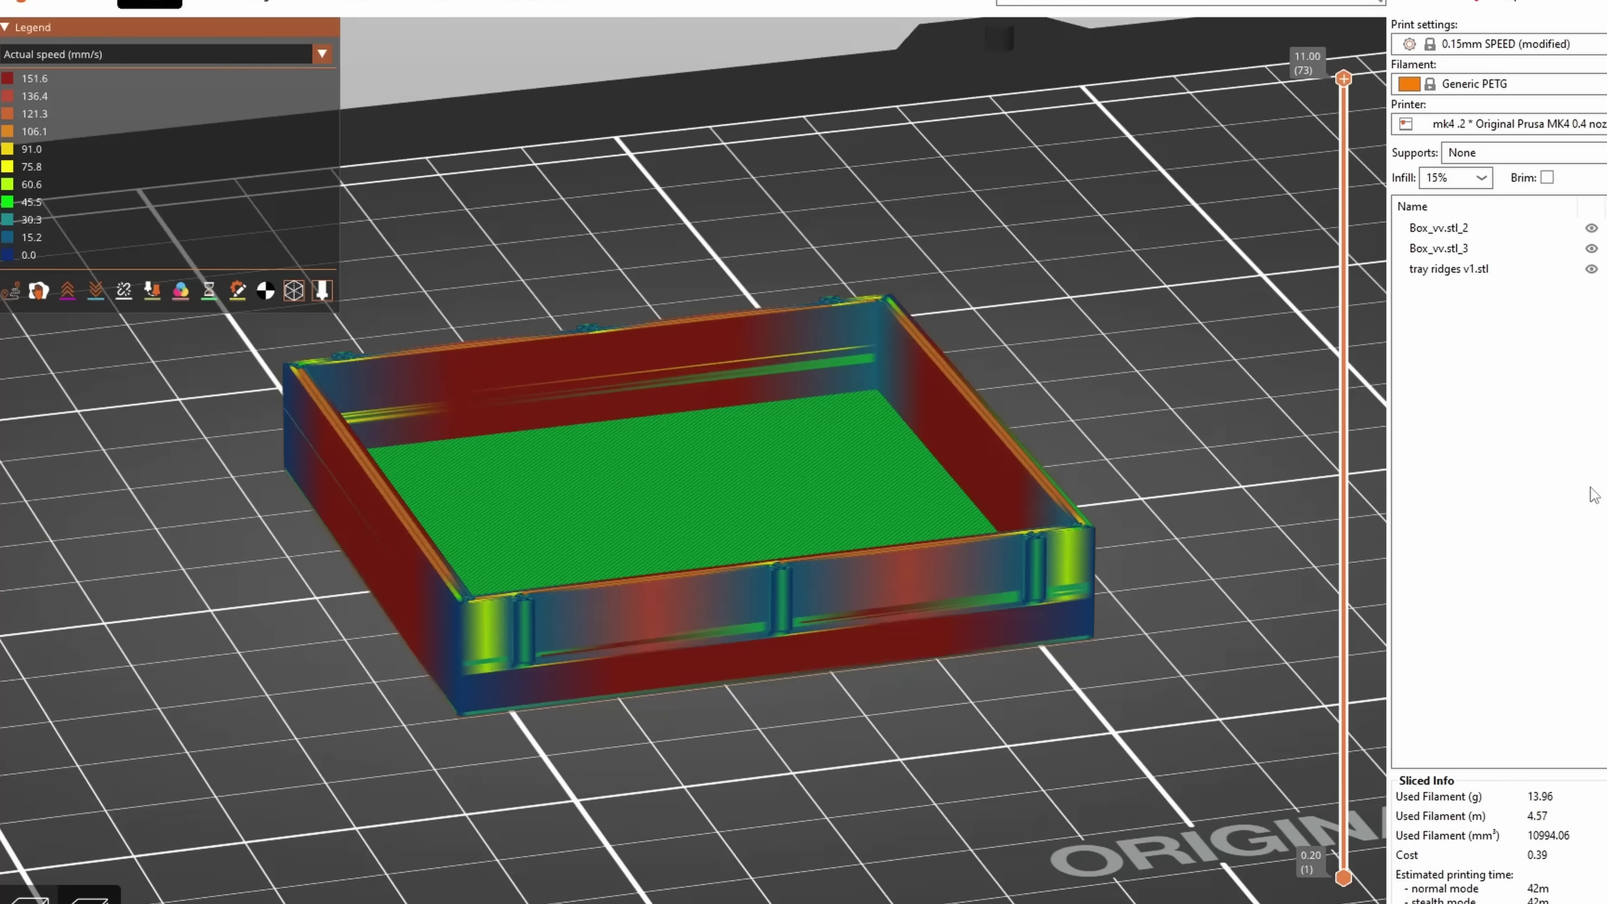
Orbit the speed-coloured tray preview to a frontal view close to its walls
left_click_drag(1200, 469, 943, 550)
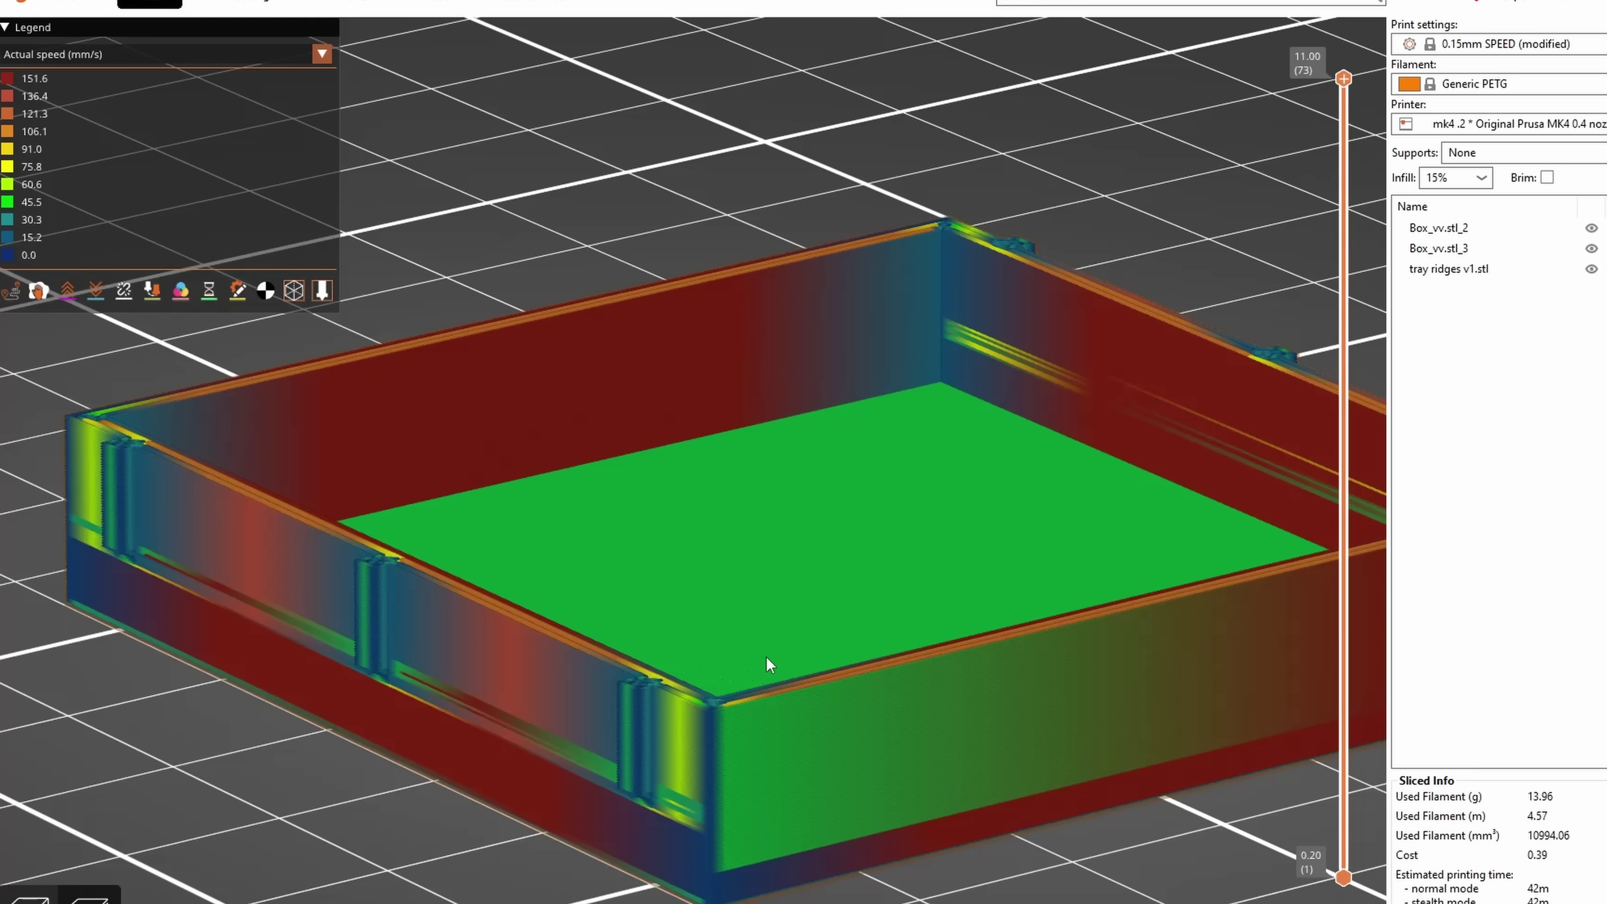
left_click_drag(765, 656, 781, 655)
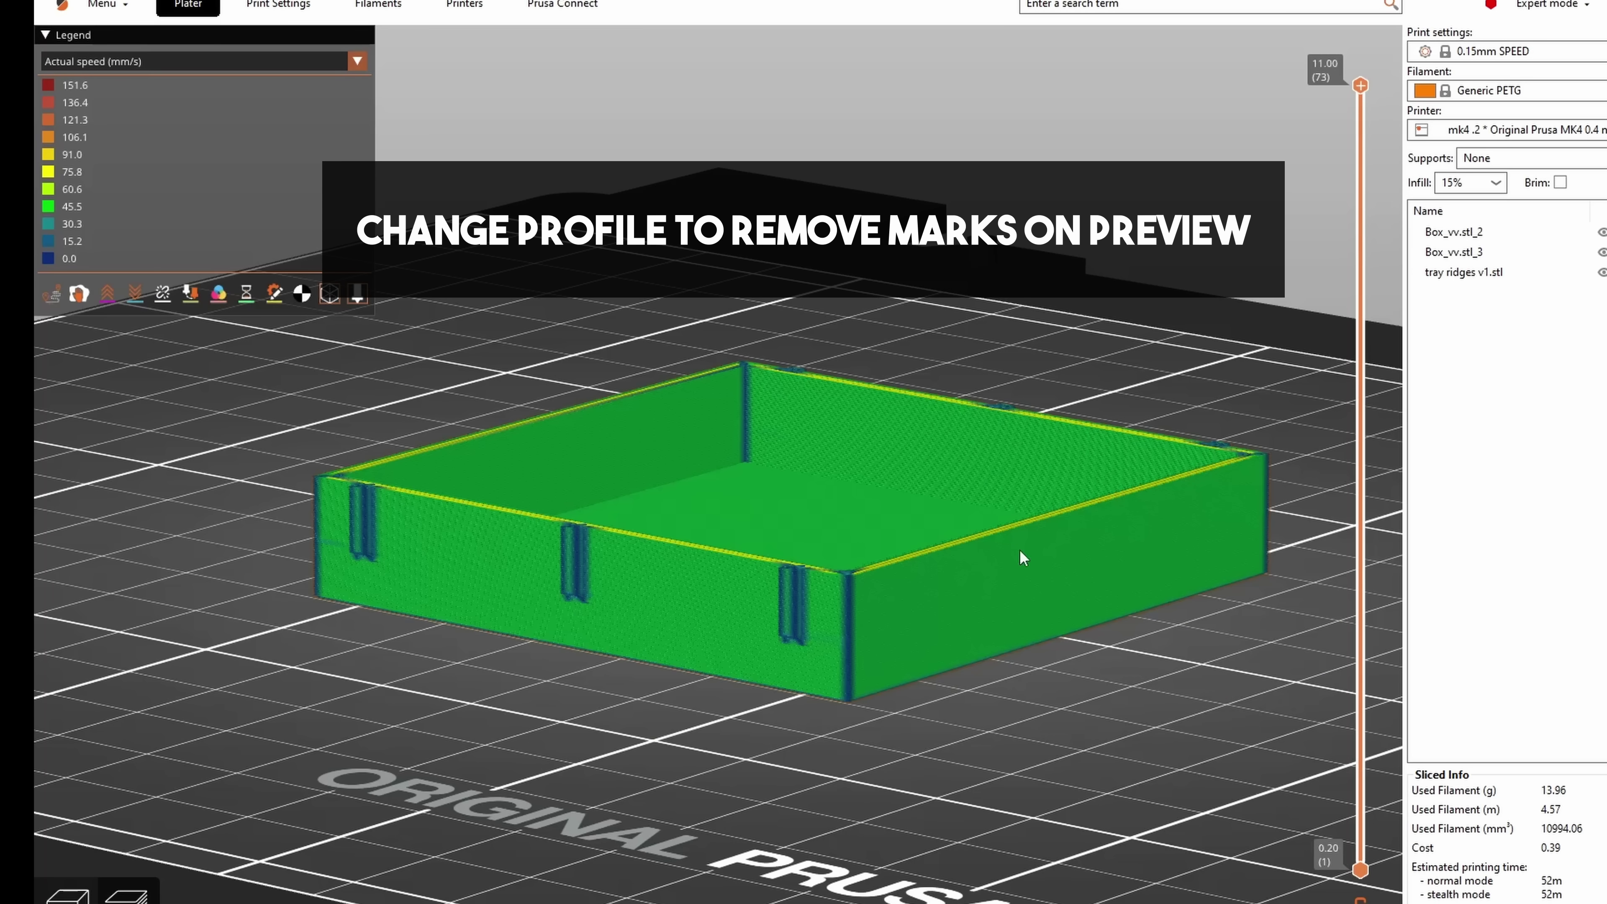
Zoom the resliced 0.15mm SPEED tray preview in and back out with the mouse wheel
scroll(944, 495, "up", 3)
scroll(944, 506, "down", 3)
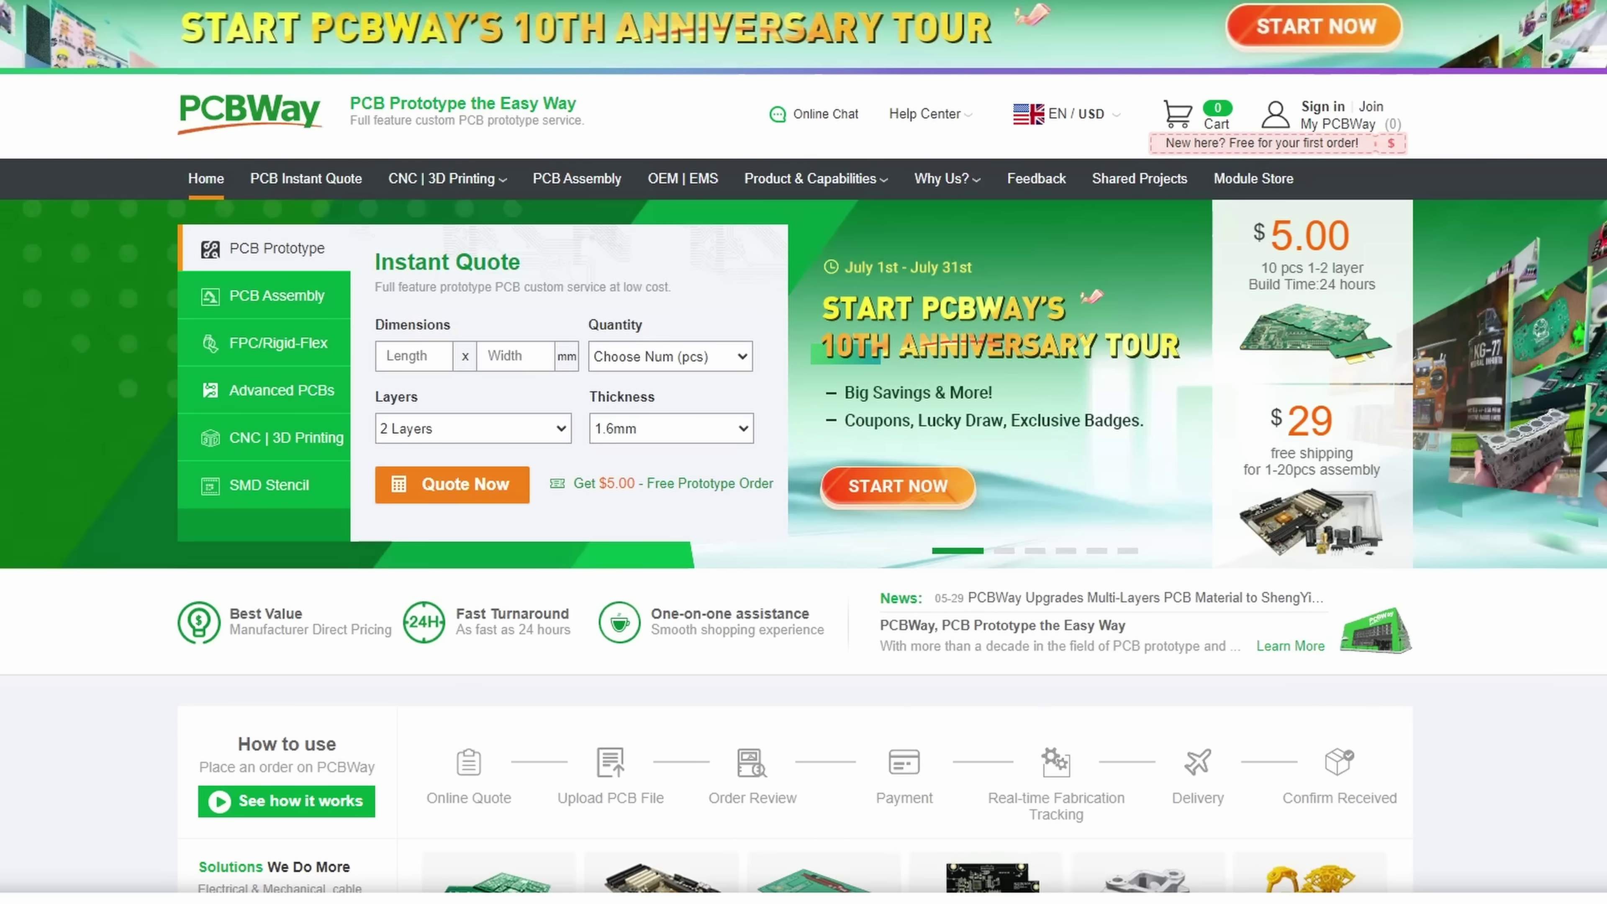
Quote a standard 2-layer PCB at $10.19 shipped Global Standard to the United Kingdom, then view Advanced PCB
left_click(321, 194)
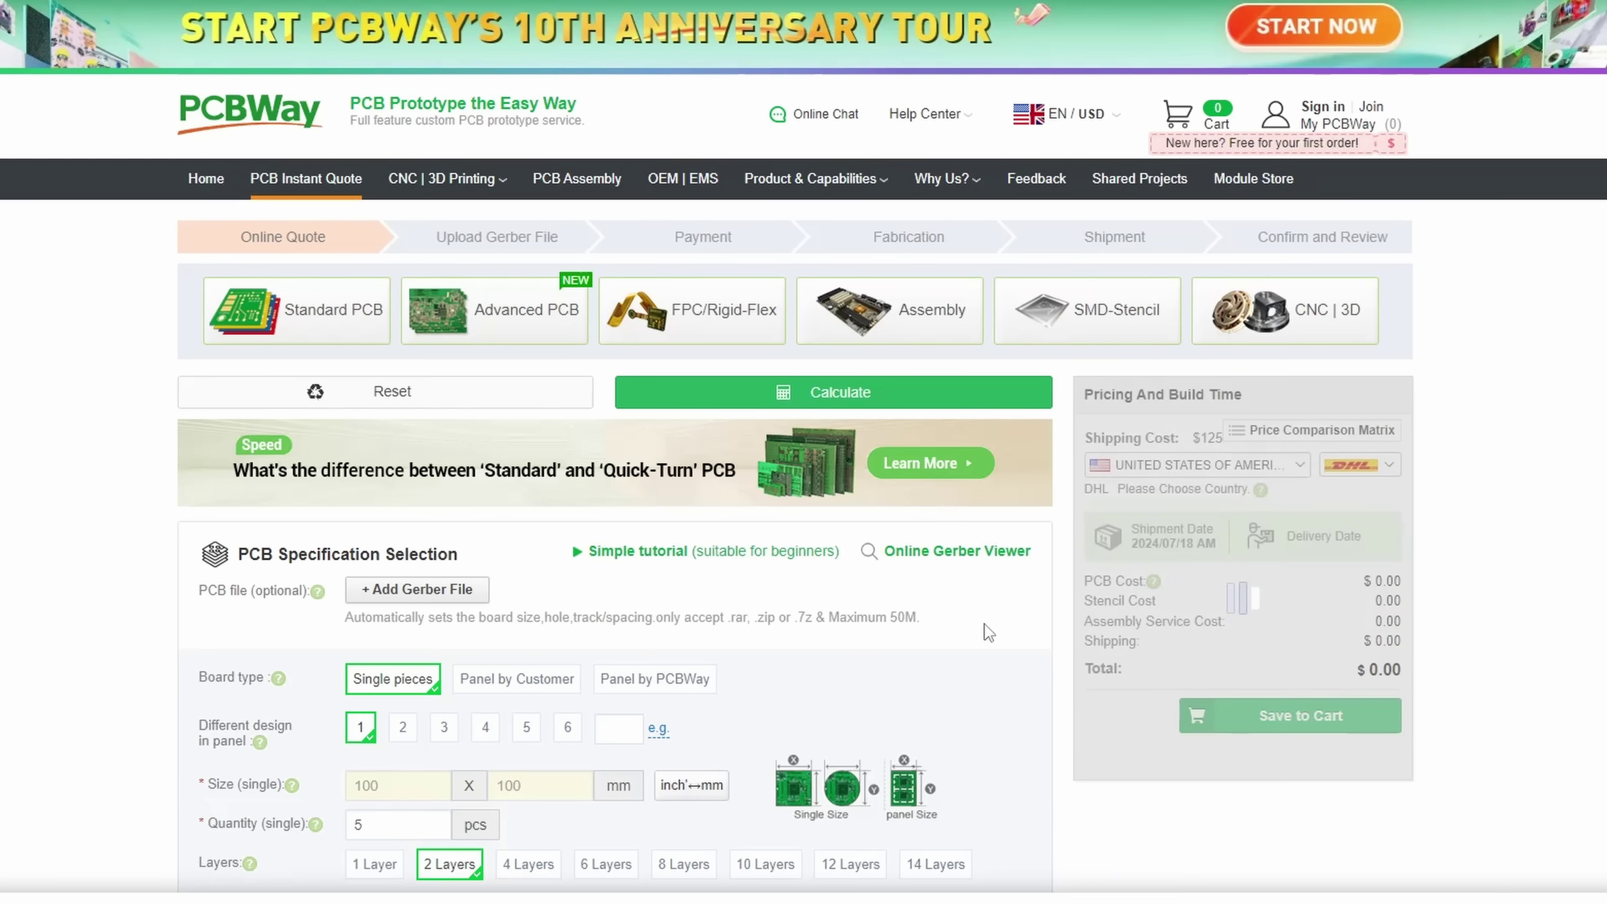
scroll(926, 647, "down", 3)
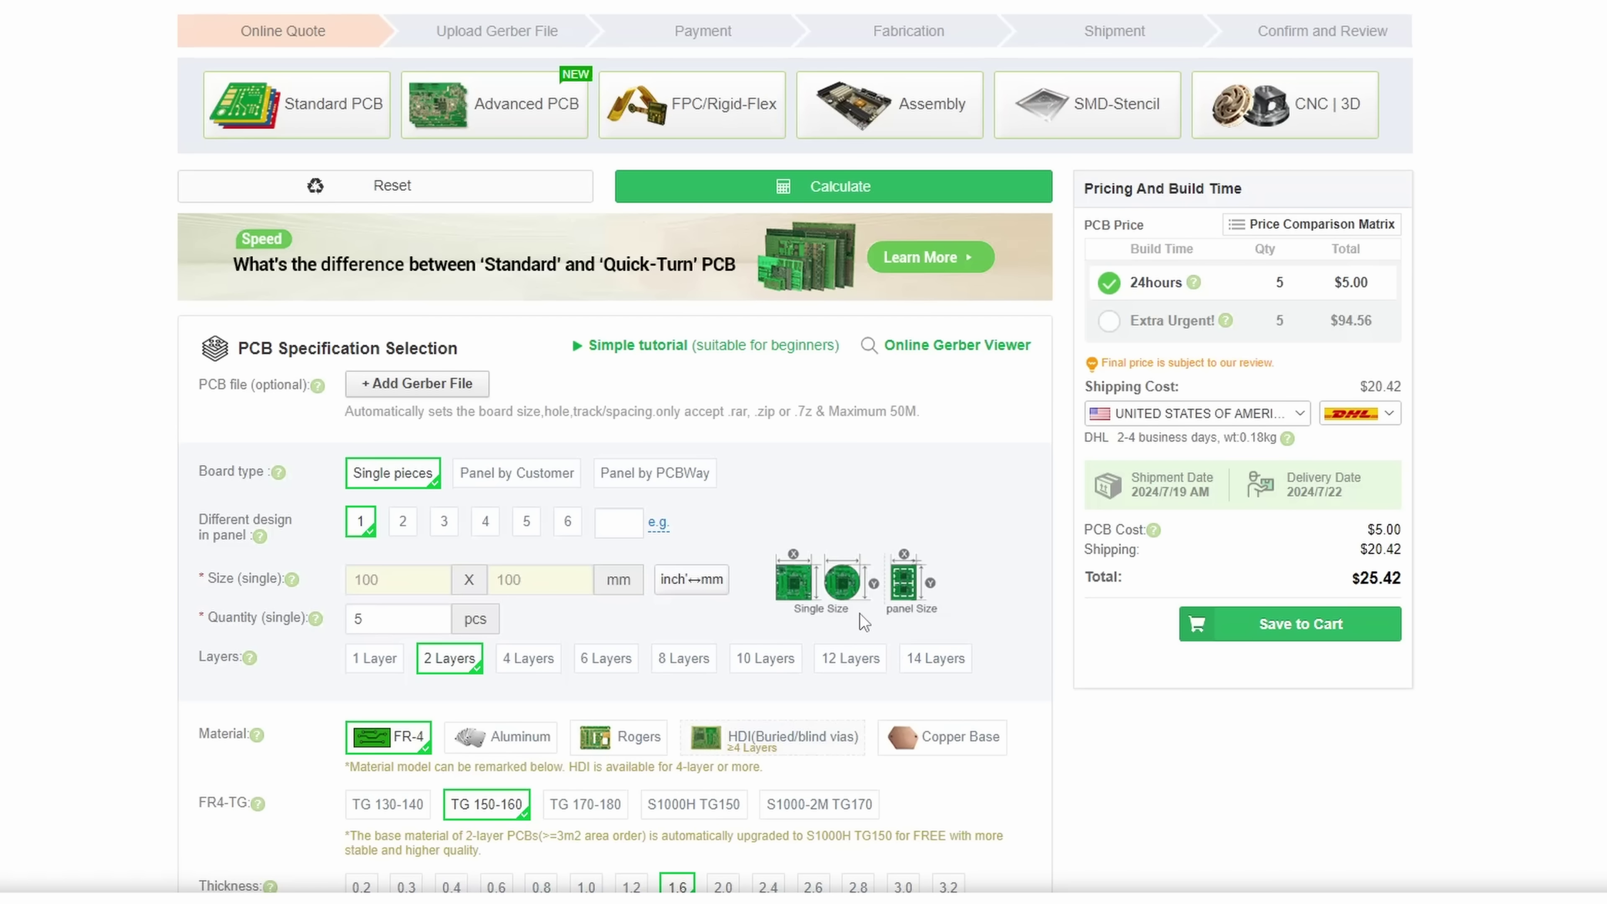
left_click(1177, 423)
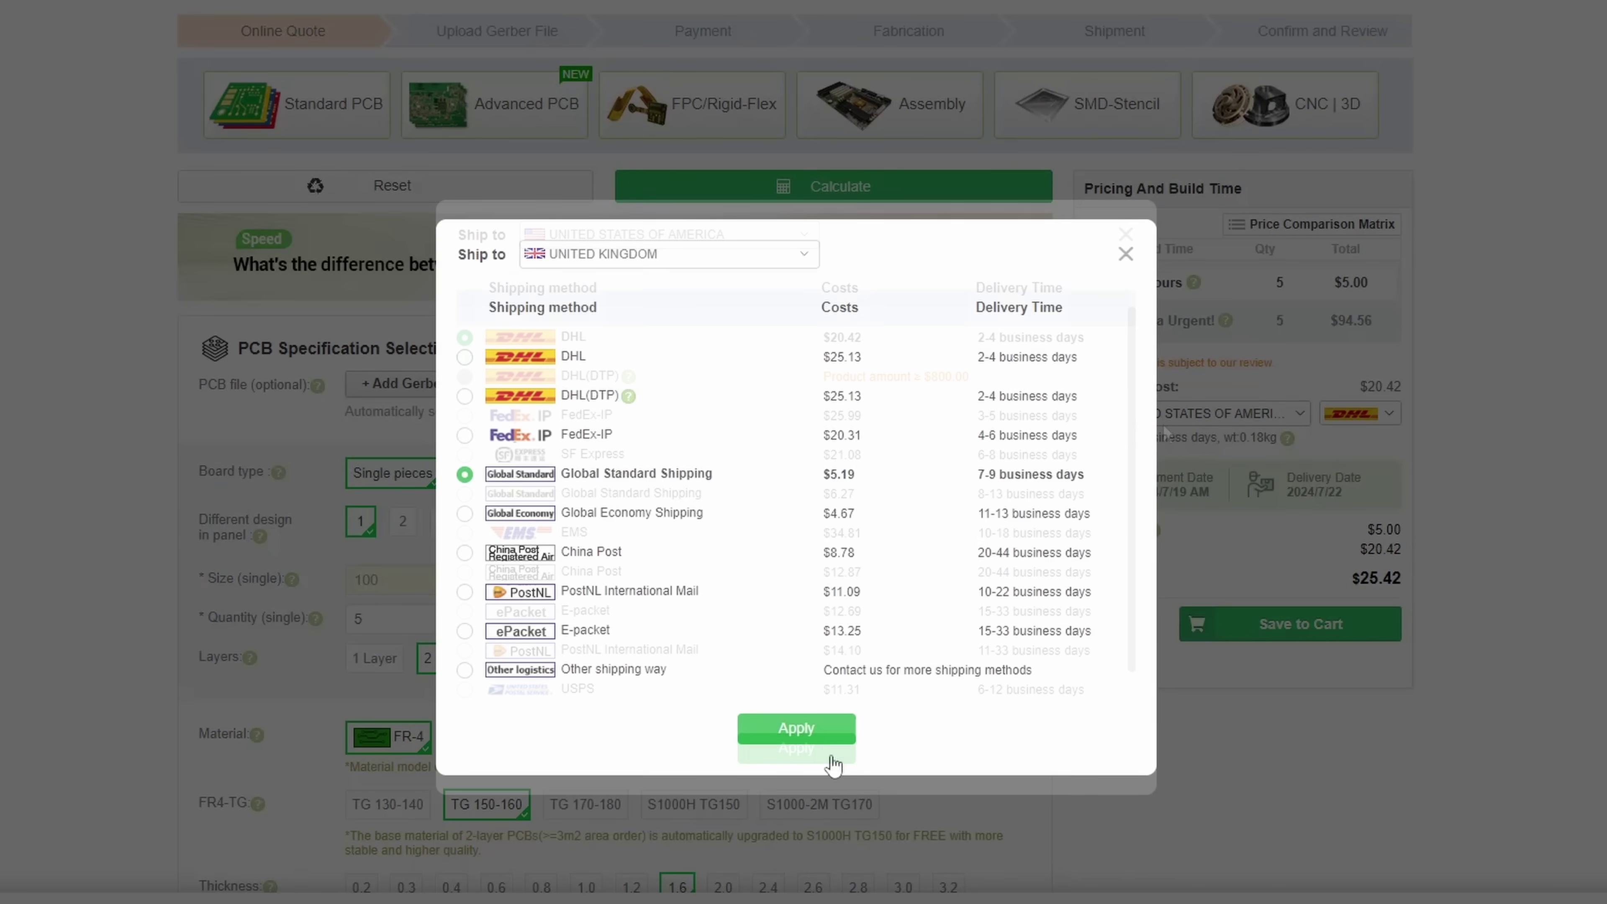
left_click(826, 750)
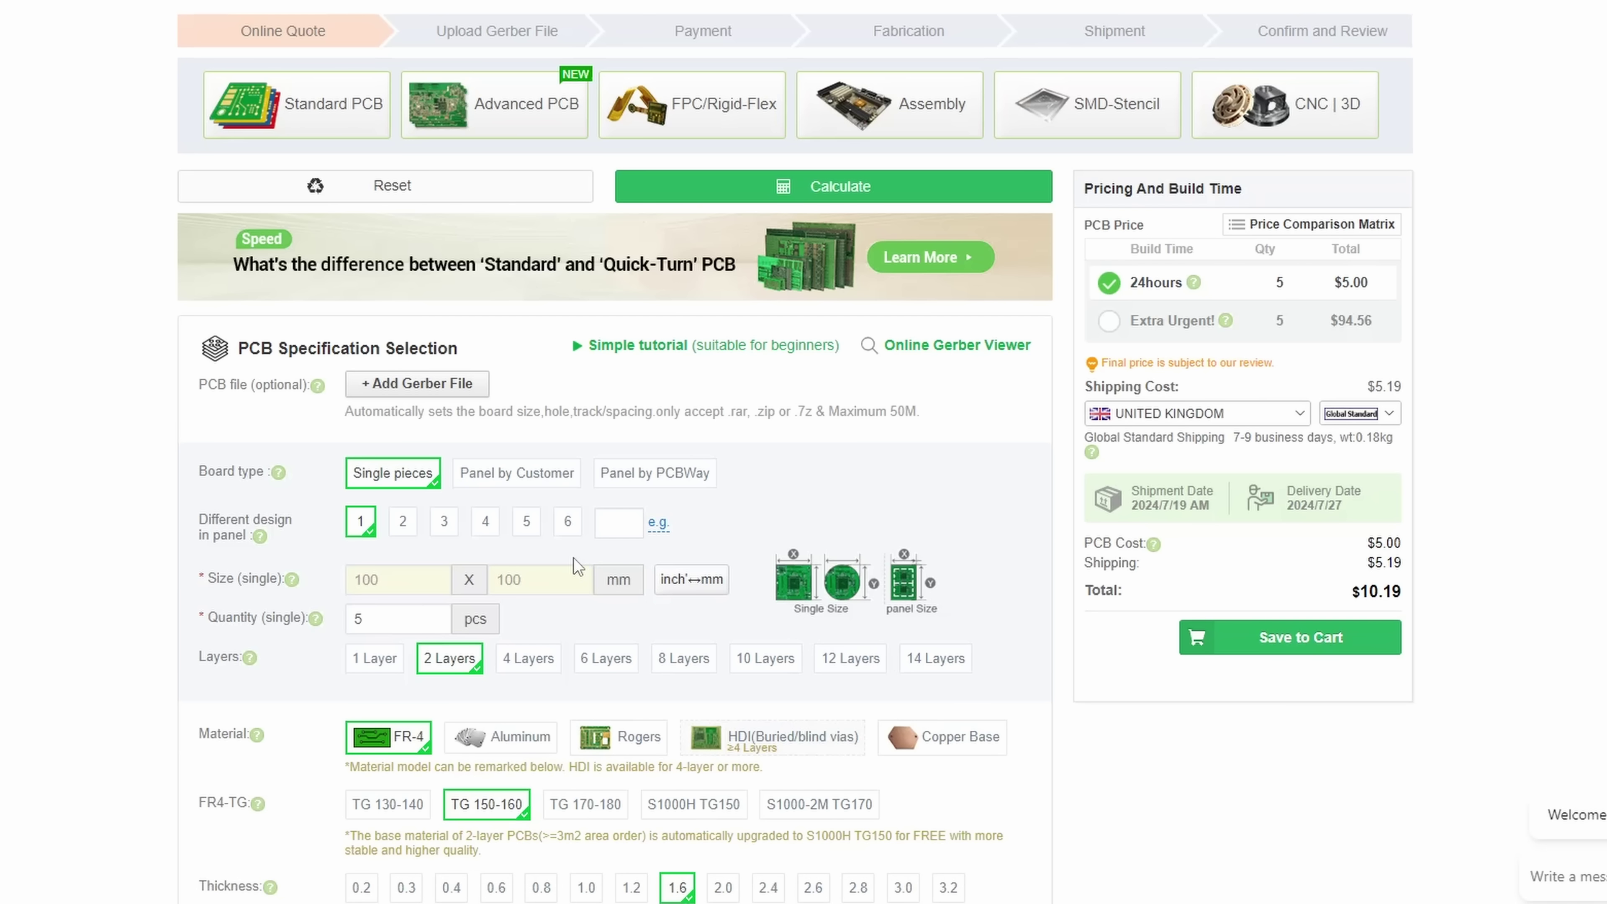
left_click(493, 103)
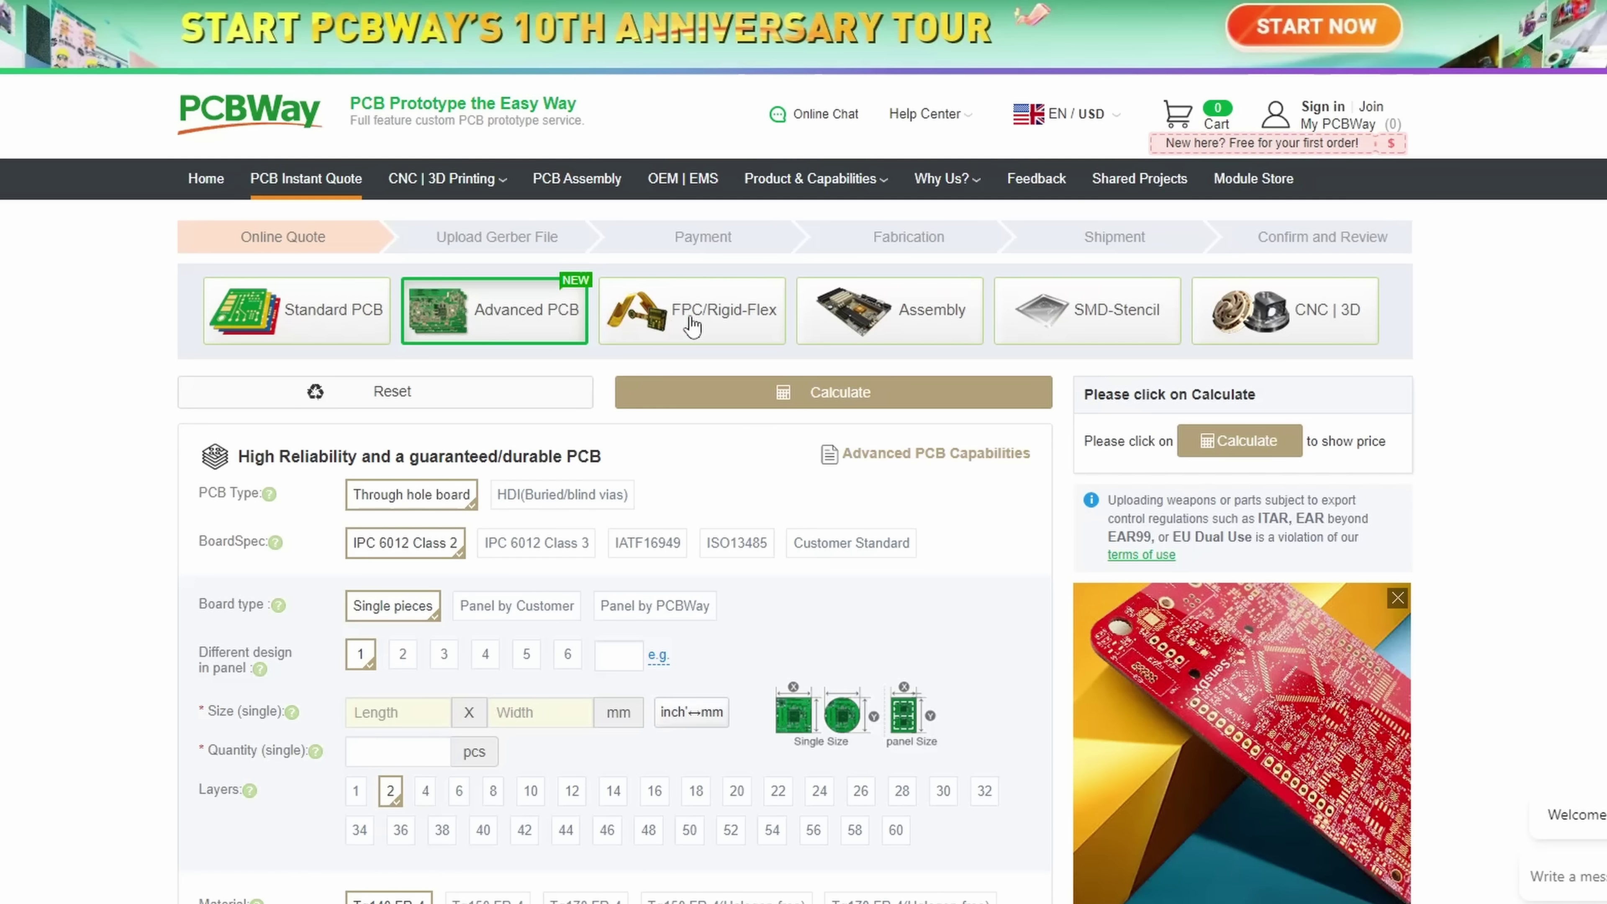
Browse the FPC/Rigid-Flex quote form, including the 4-layer Polyimide Flex+FR4 rigid-flex board at 1.6 mm
left_click(692, 326)
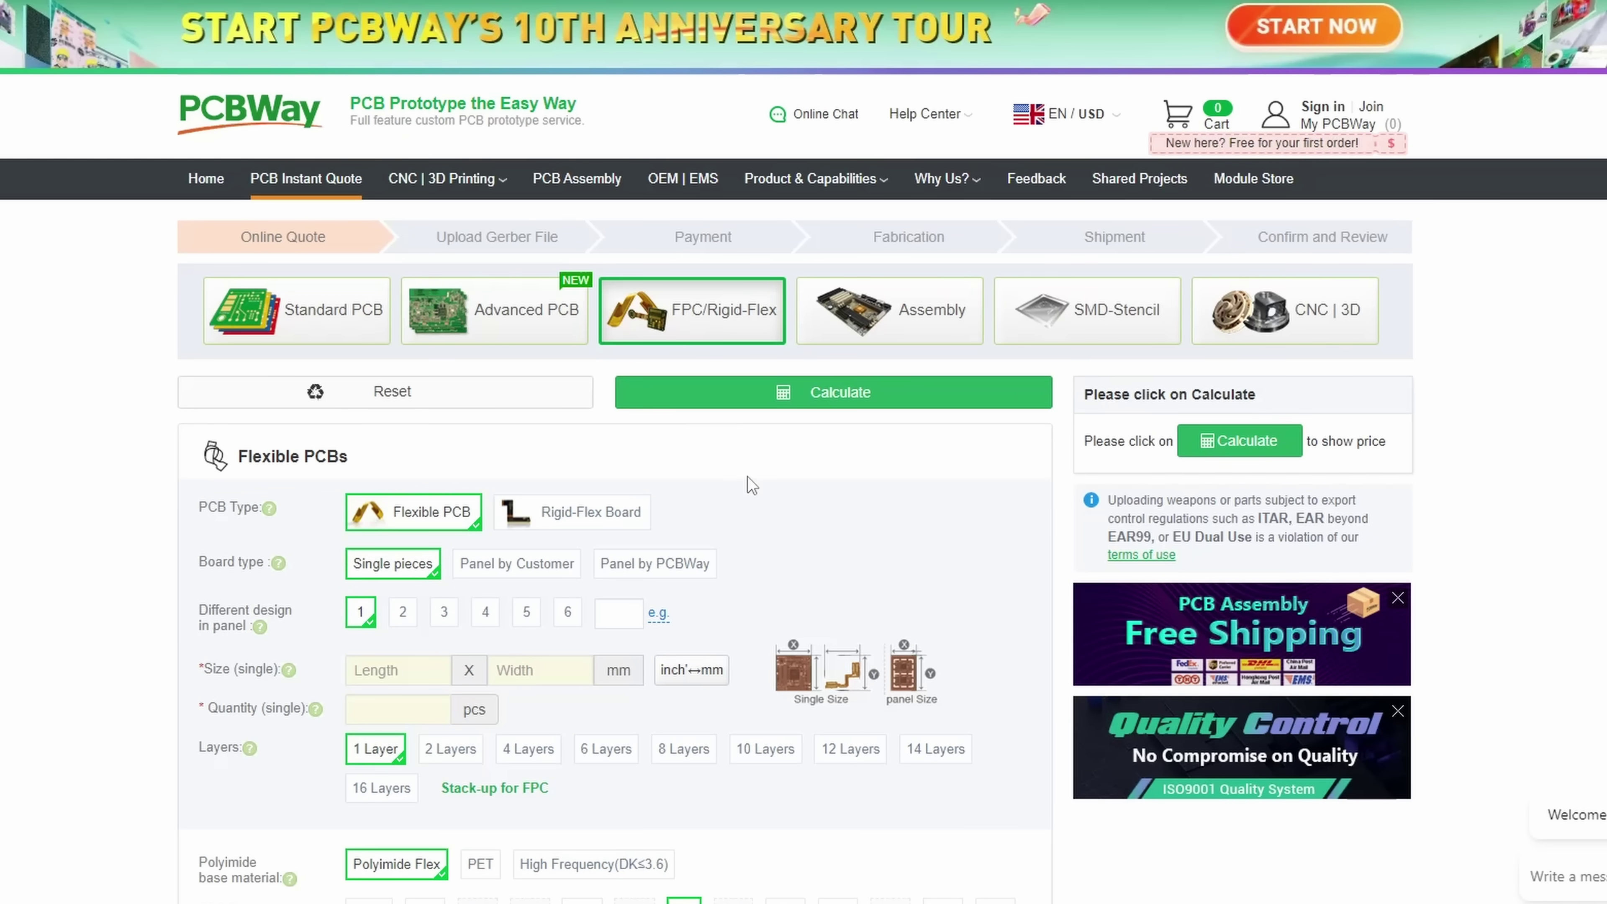
scroll(749, 484, "down", 1)
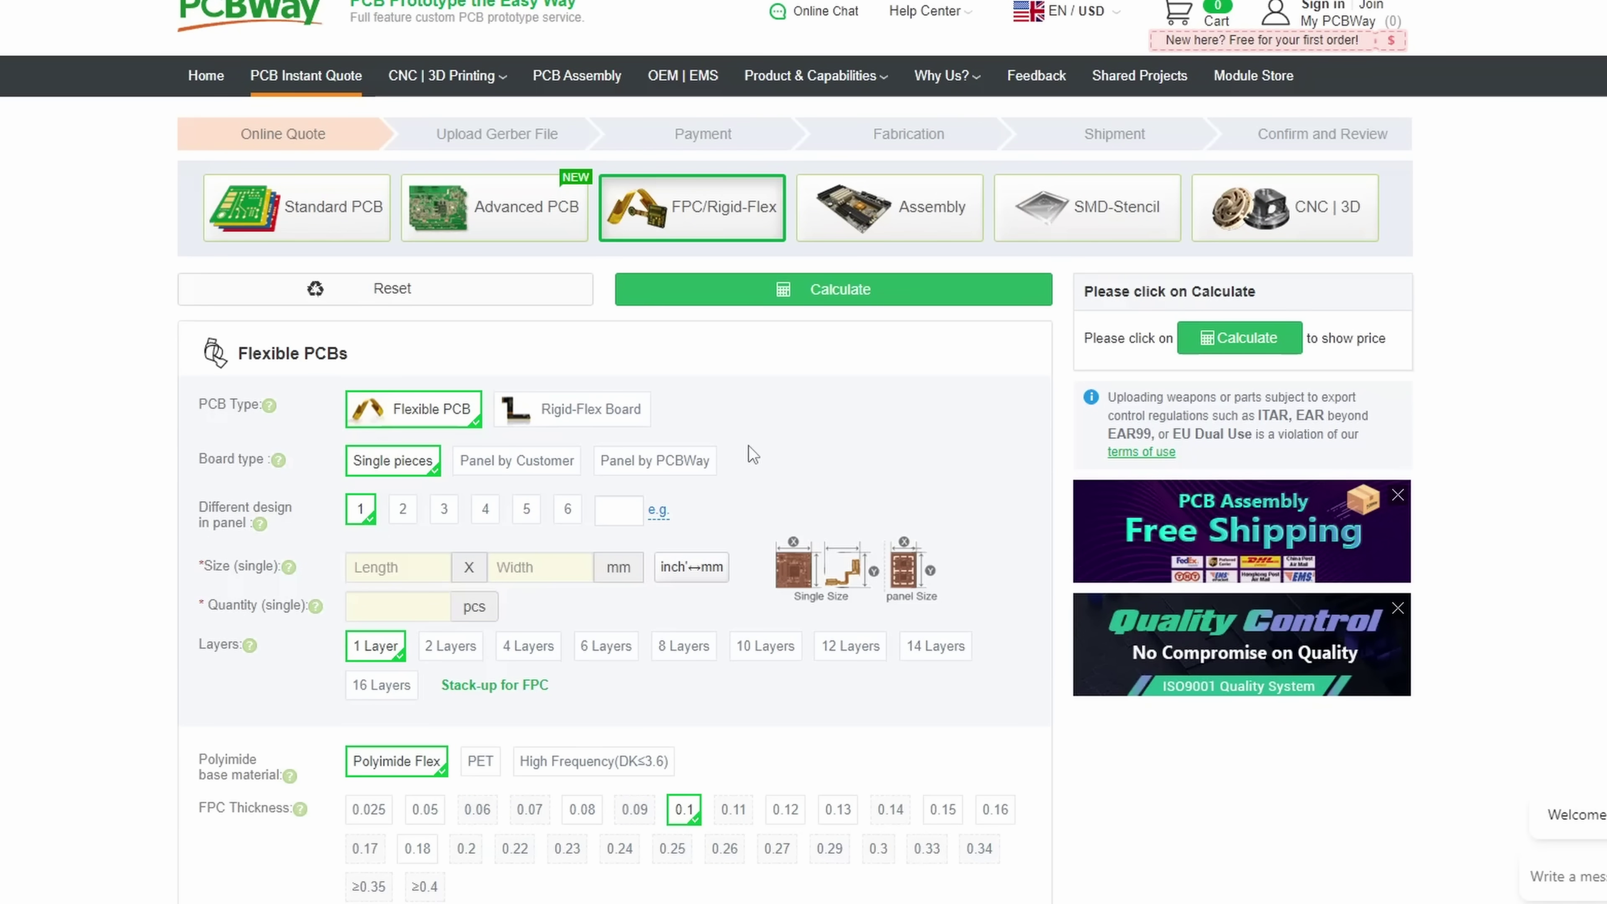
scroll(749, 449, "down", 1)
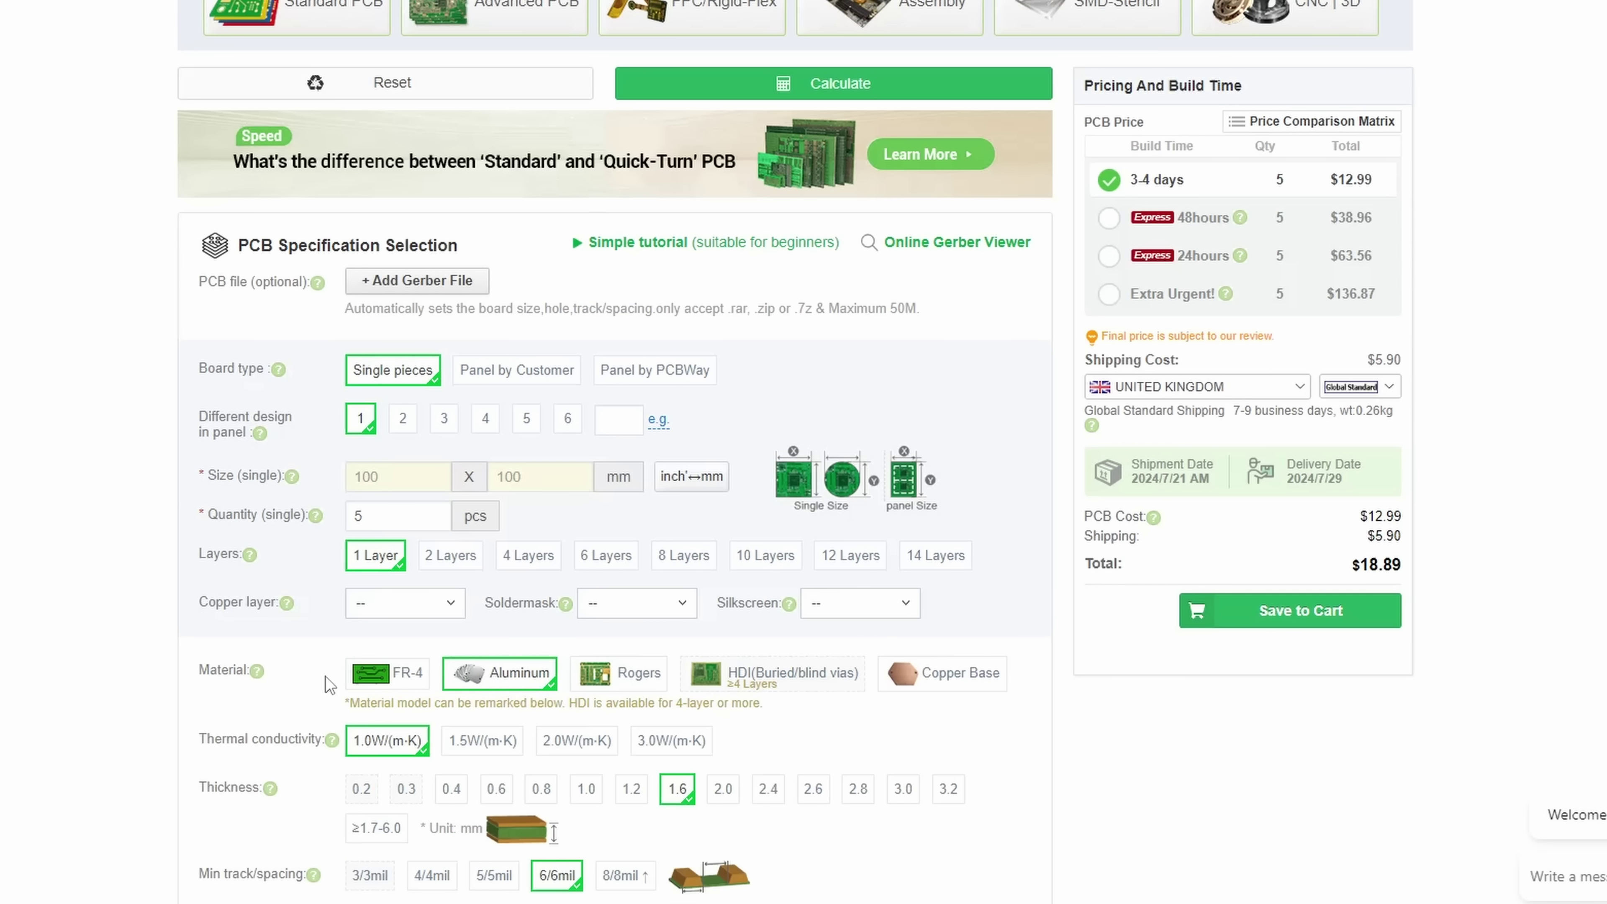
mouse_move(255, 672)
scroll(500, 674, "down", 1)
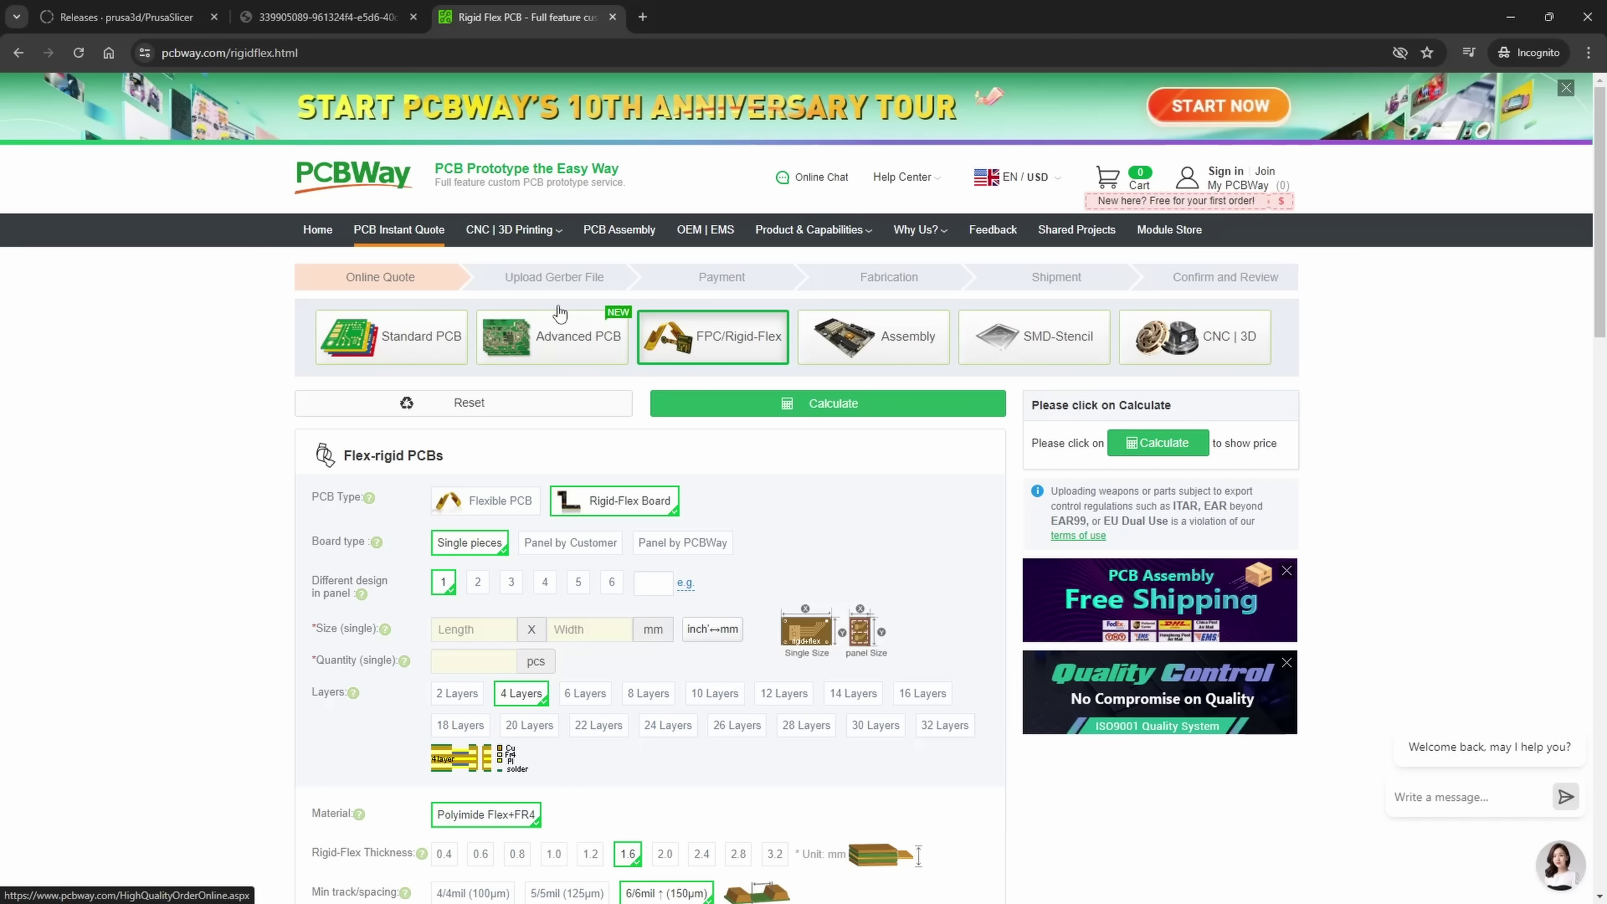
mouse_move(517, 237)
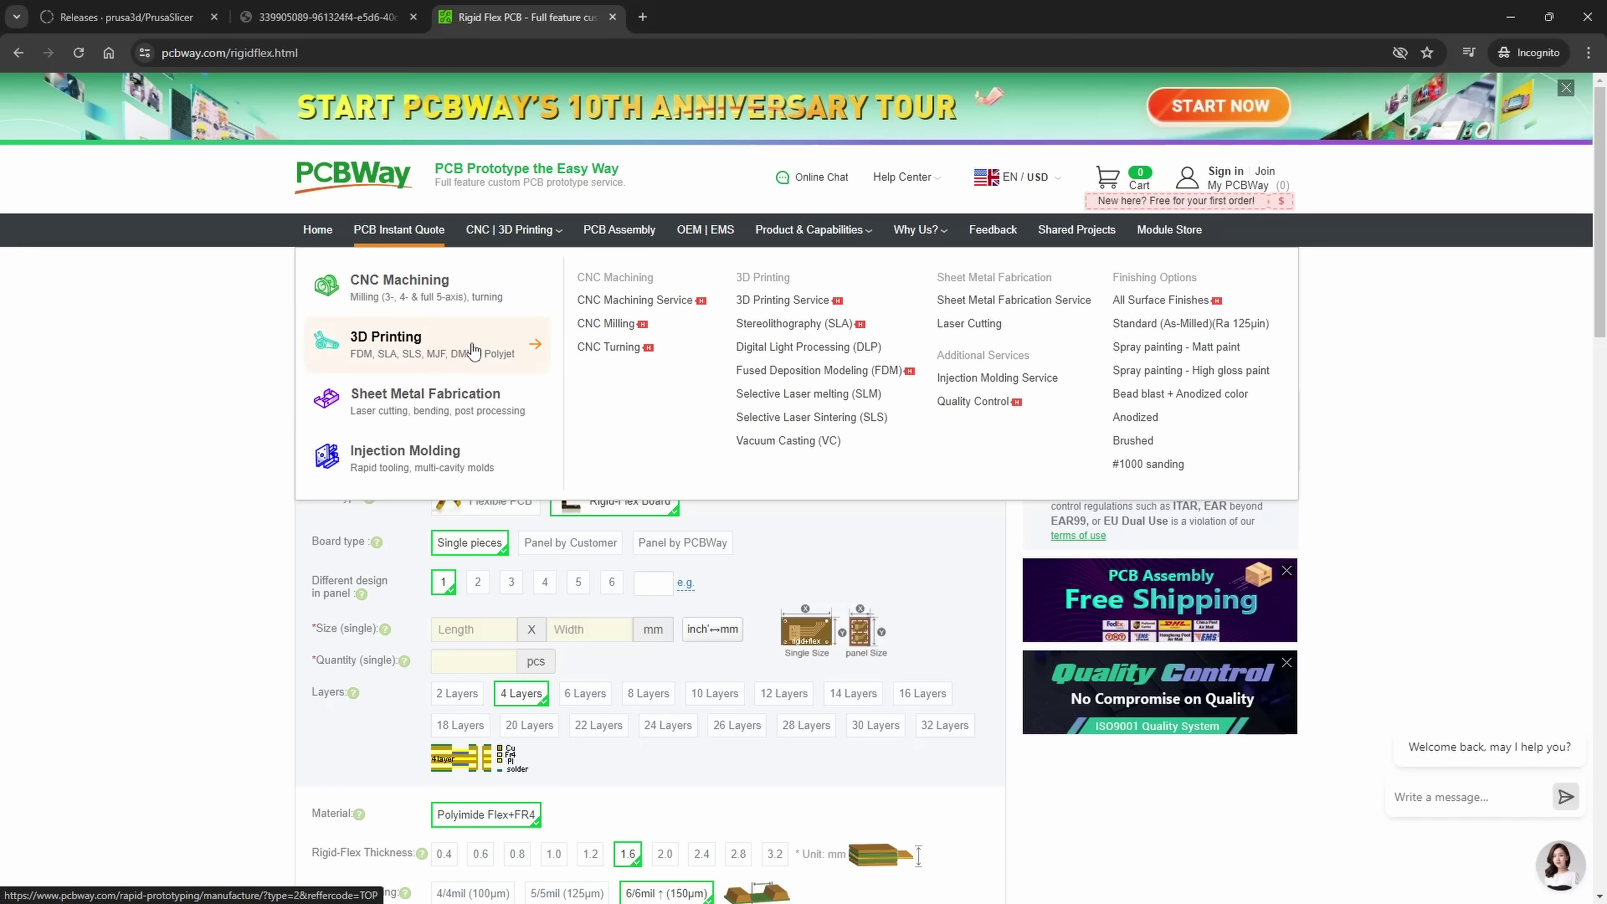
Open the 3D Printing quote page from the CNC | 3D Printing menu, then the Sheet metal options
left_click(520, 353)
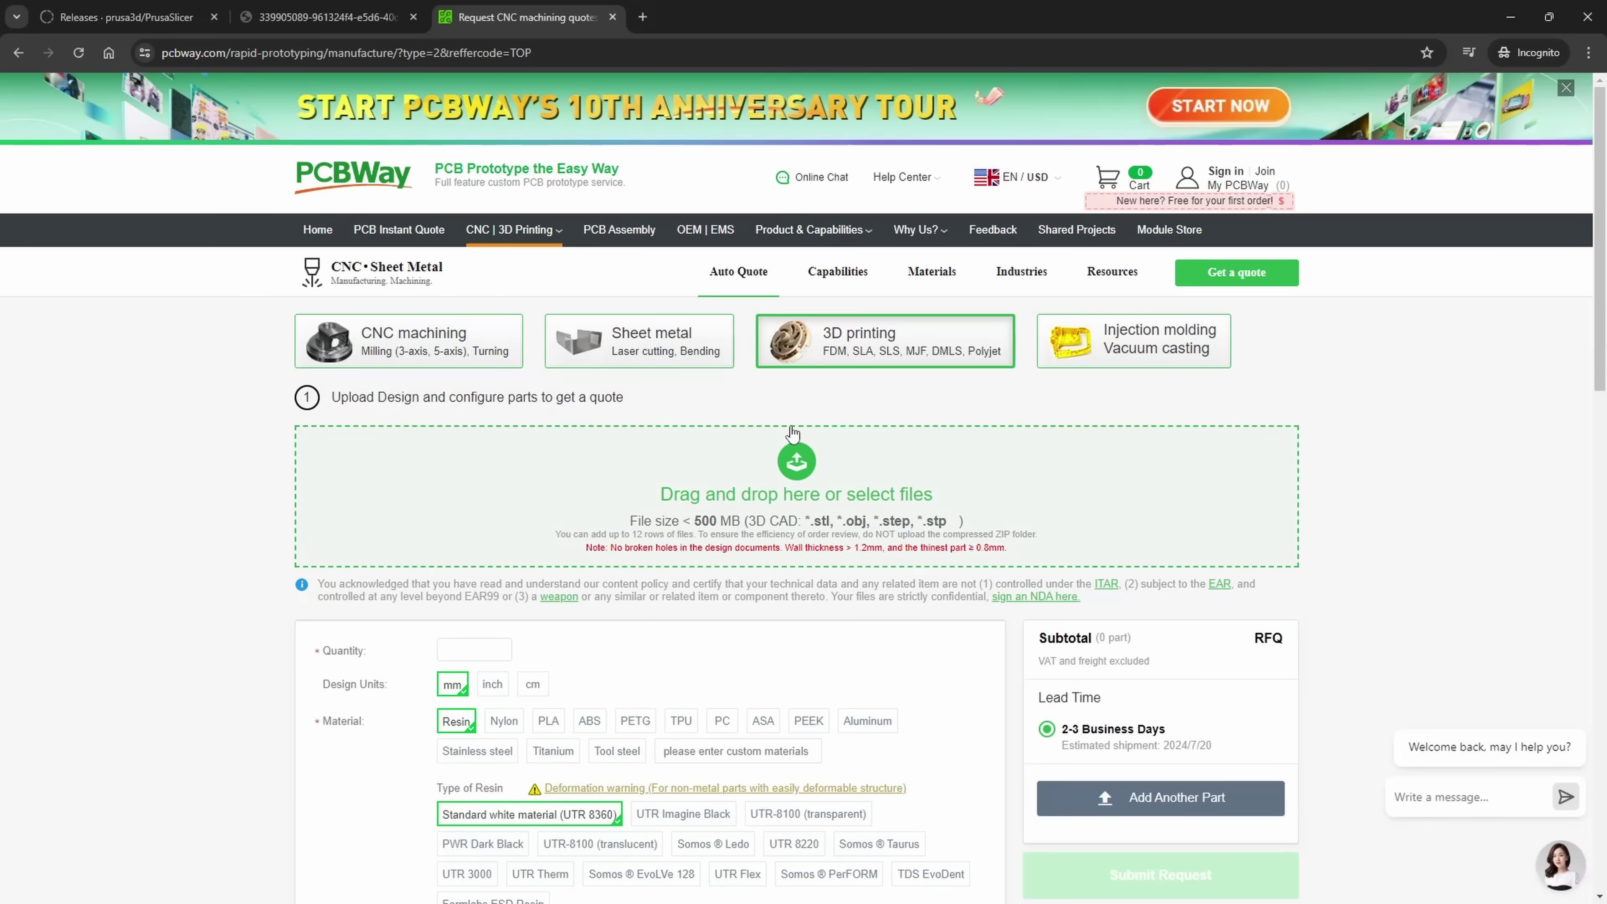
left_click(680, 362)
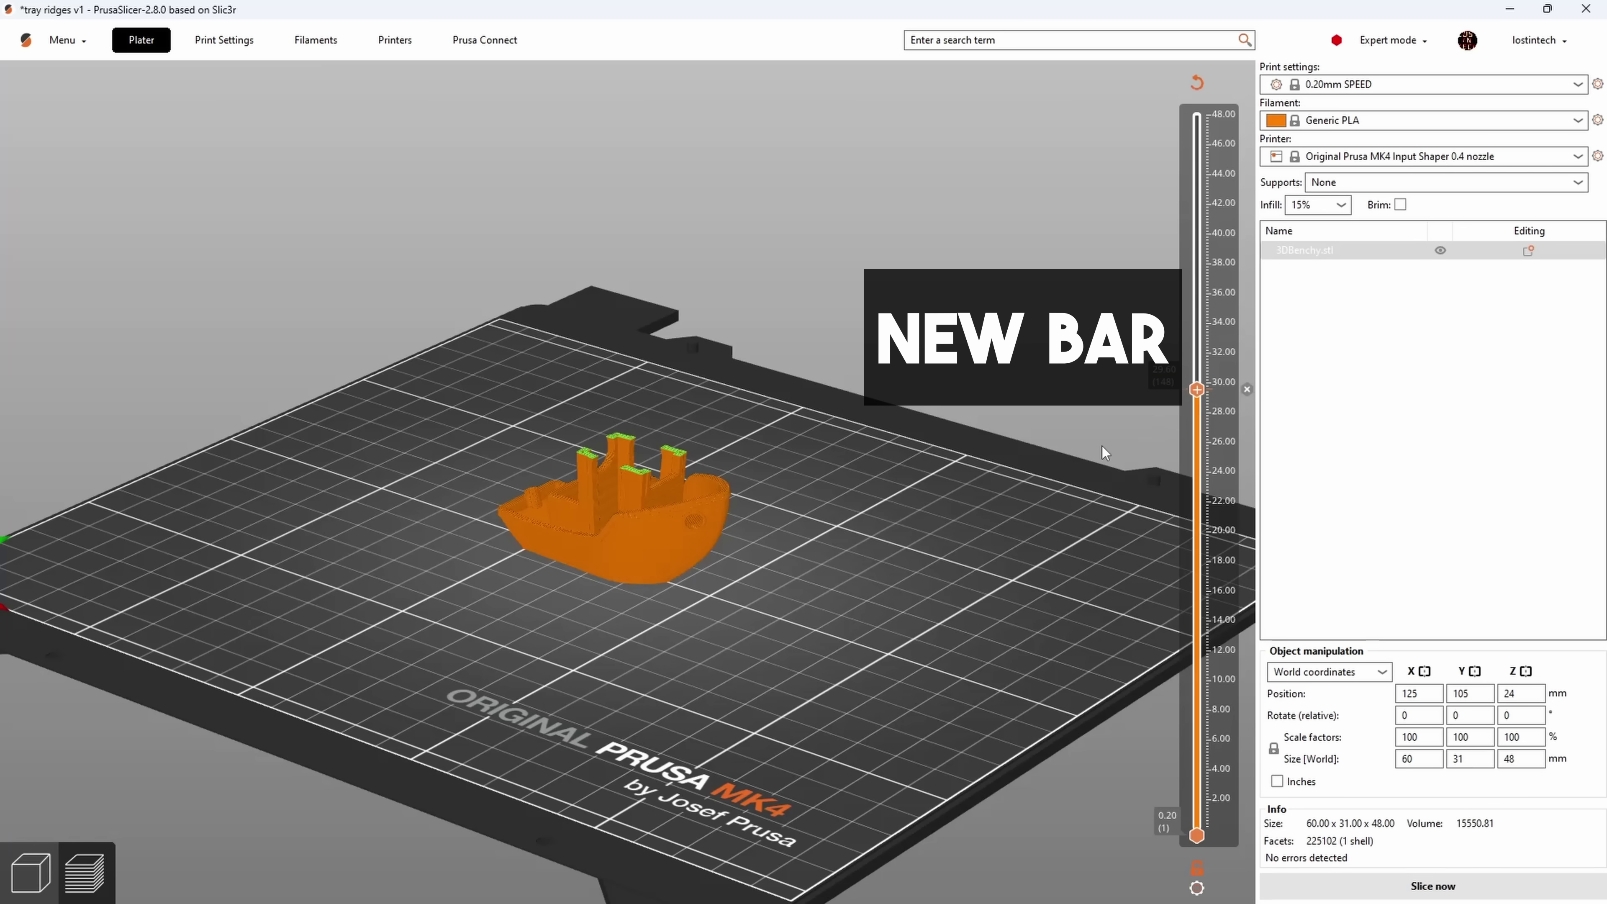
Cut the Benchy preview at layer 21.80 and step back to move 102605
left_click_drag(1196, 400, 1196, 283)
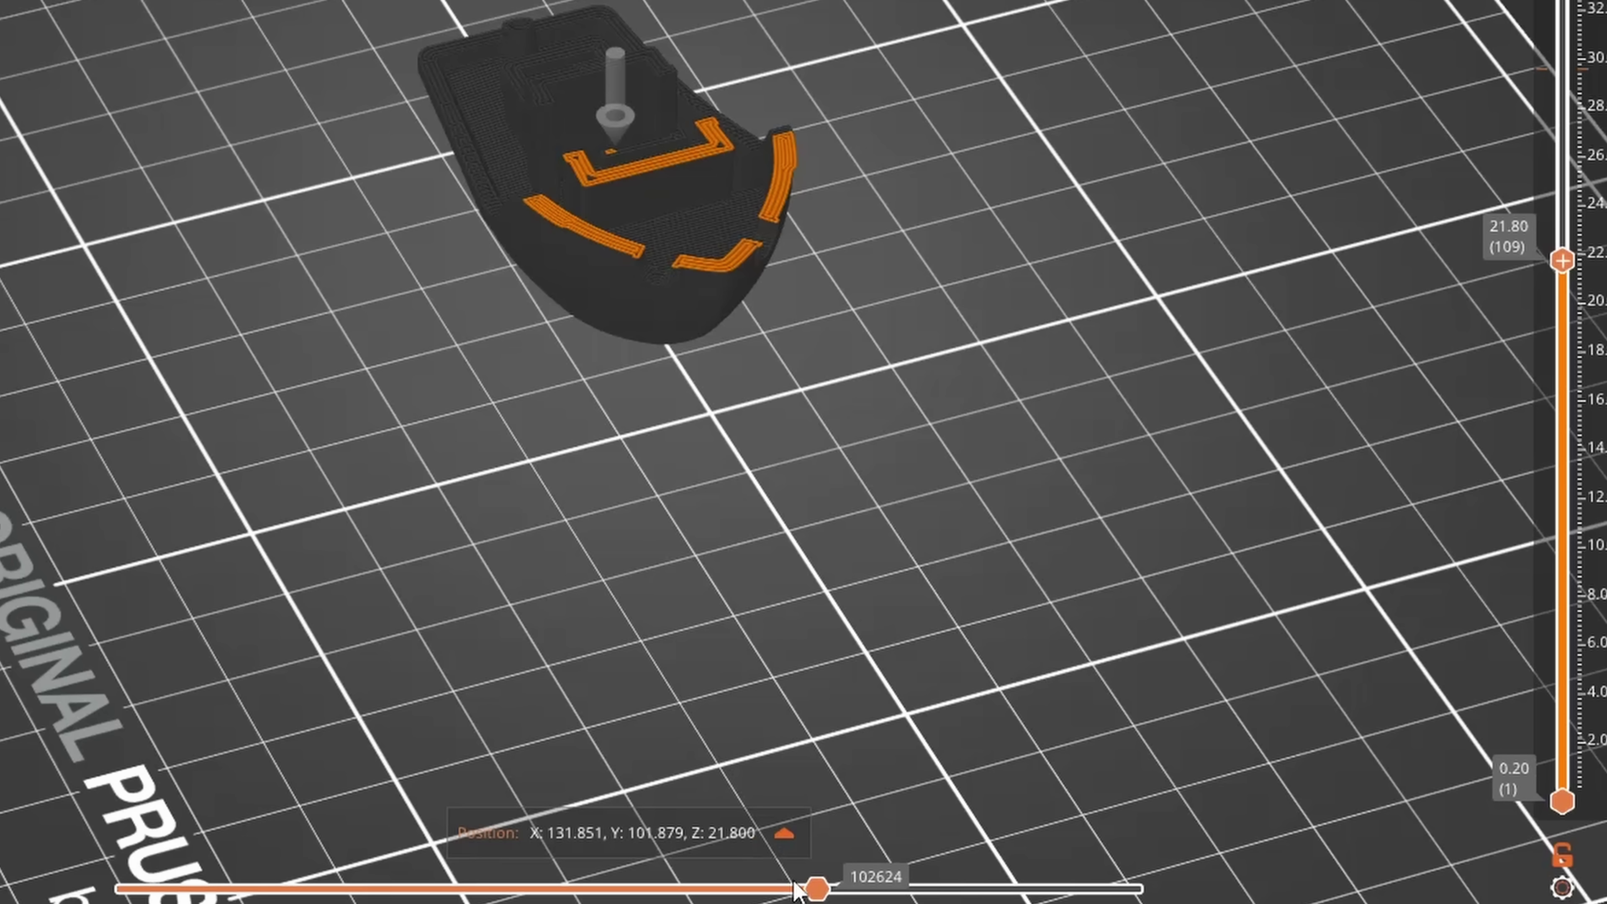
left_click_drag(819, 889, 790, 890)
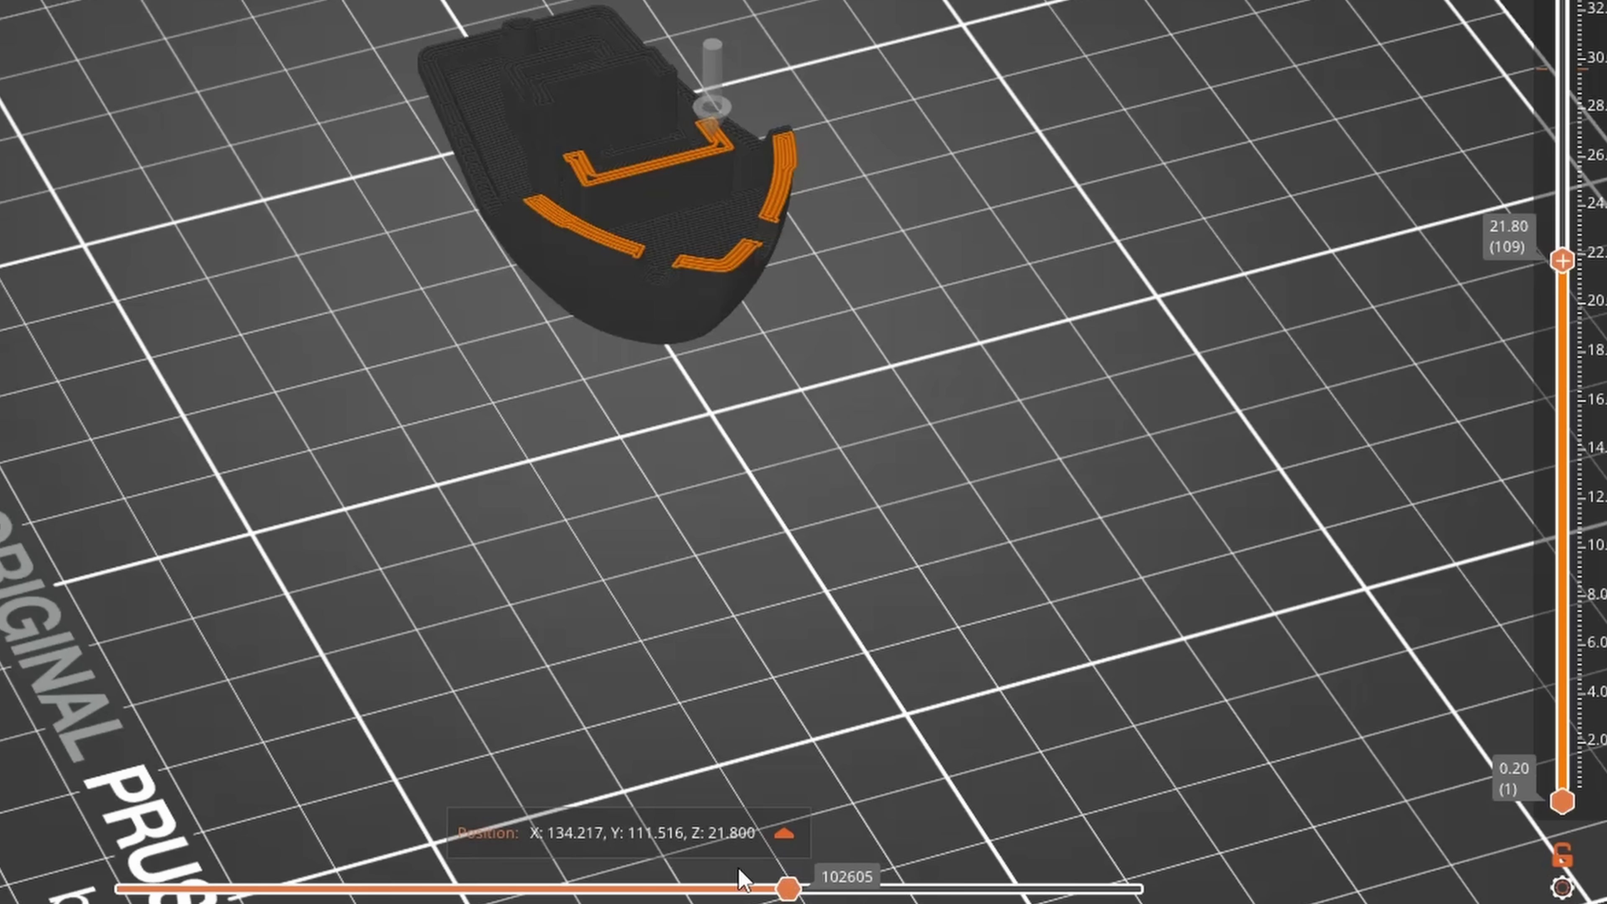
Show the current move's properties (perimeter, 62.3 mm/s, flow, temperature) and scrub through other moves
left_click(784, 833)
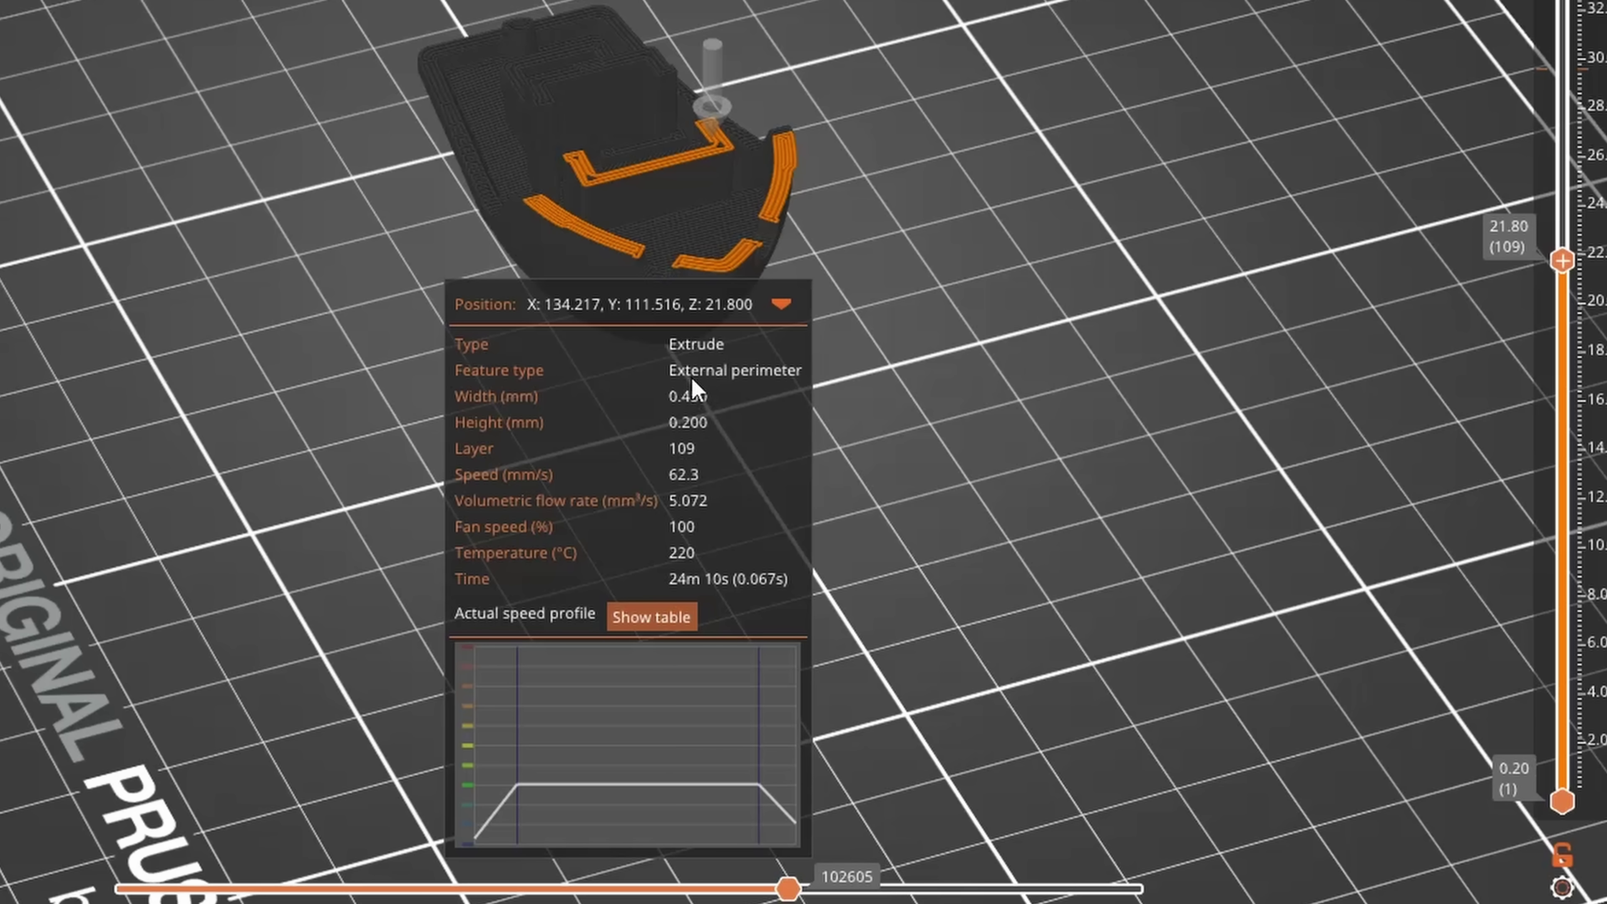
mouse_move(794, 889)
left_mouse_down()
mouse_move(816, 889)
mouse_move(690, 886)
left_mouse_up()
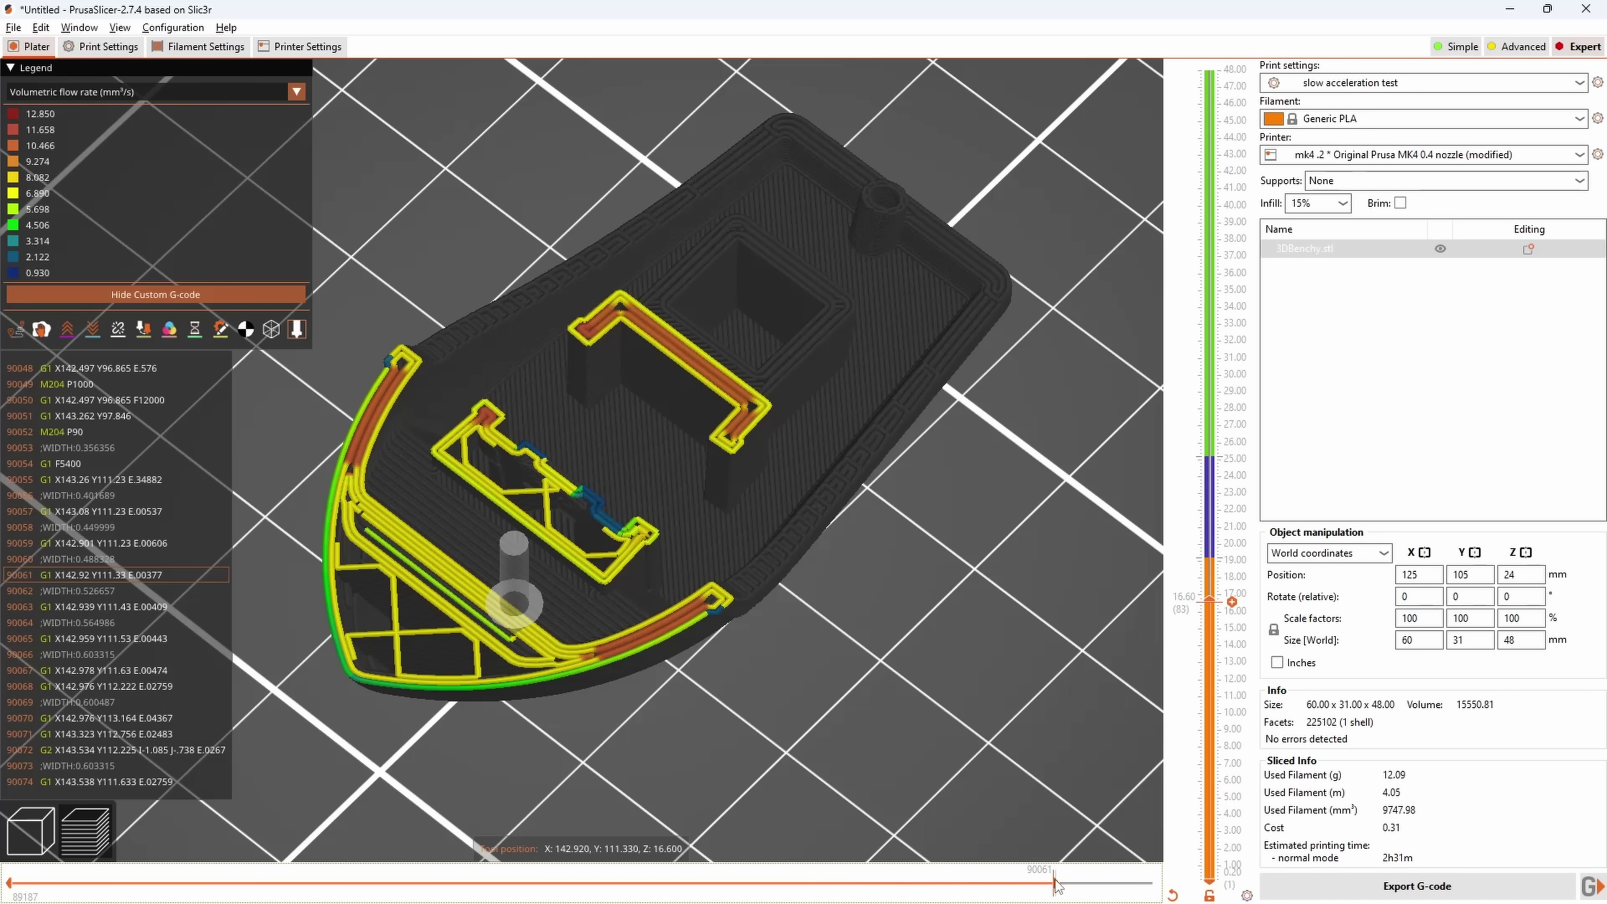
left_click_drag(1009, 887, 1018, 888)
scroll(442, 628, "up", 5)
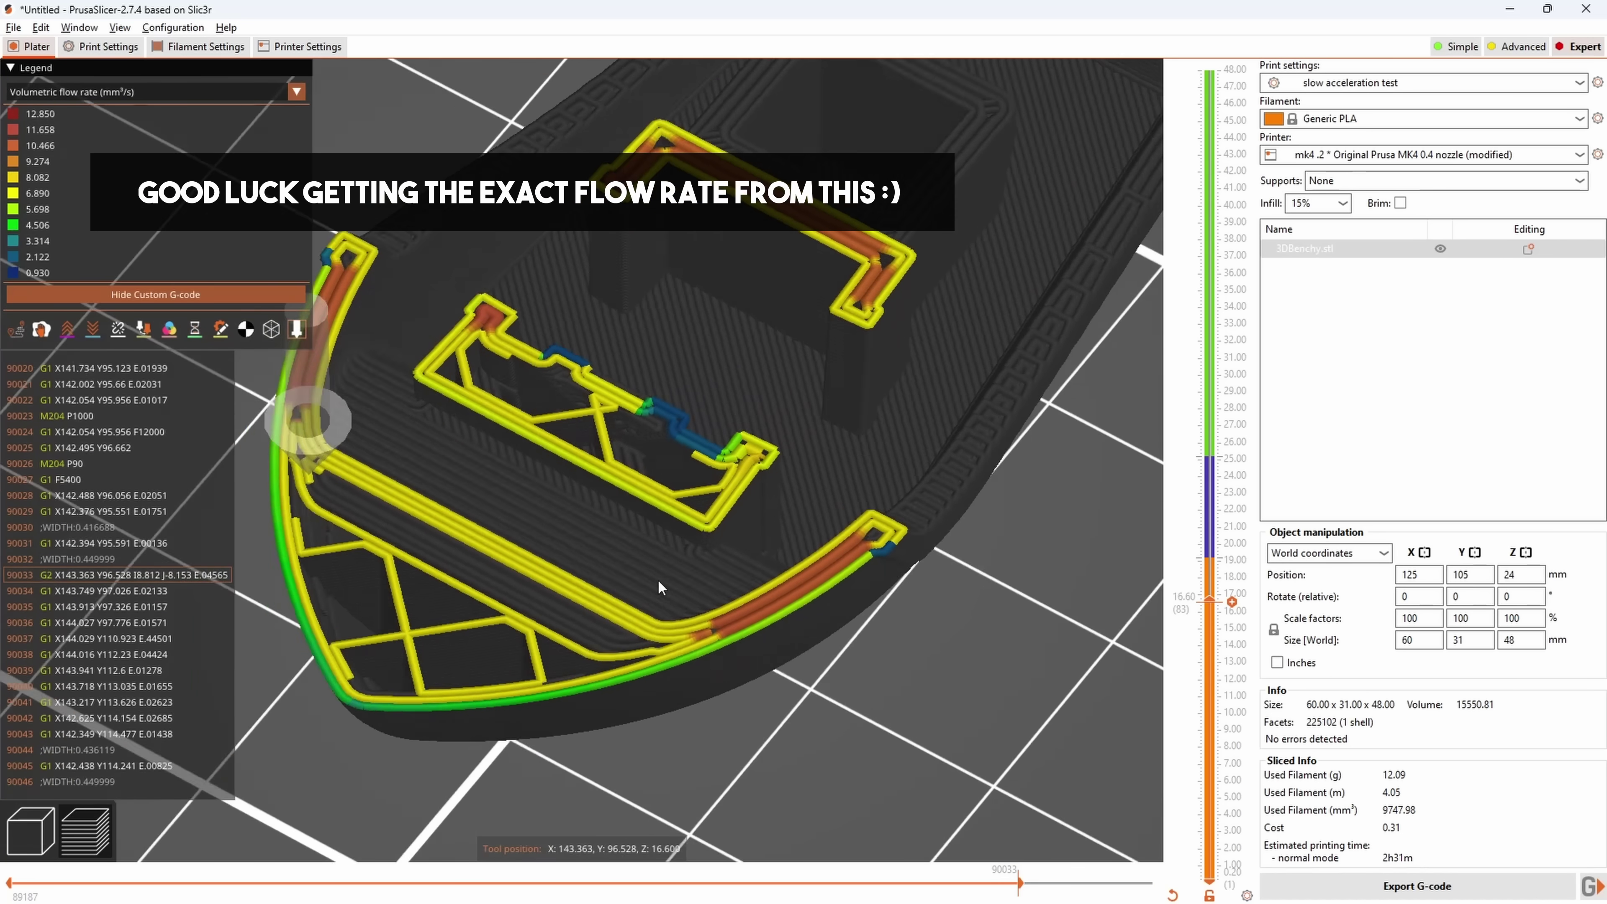
scroll(642, 583, "up", 3)
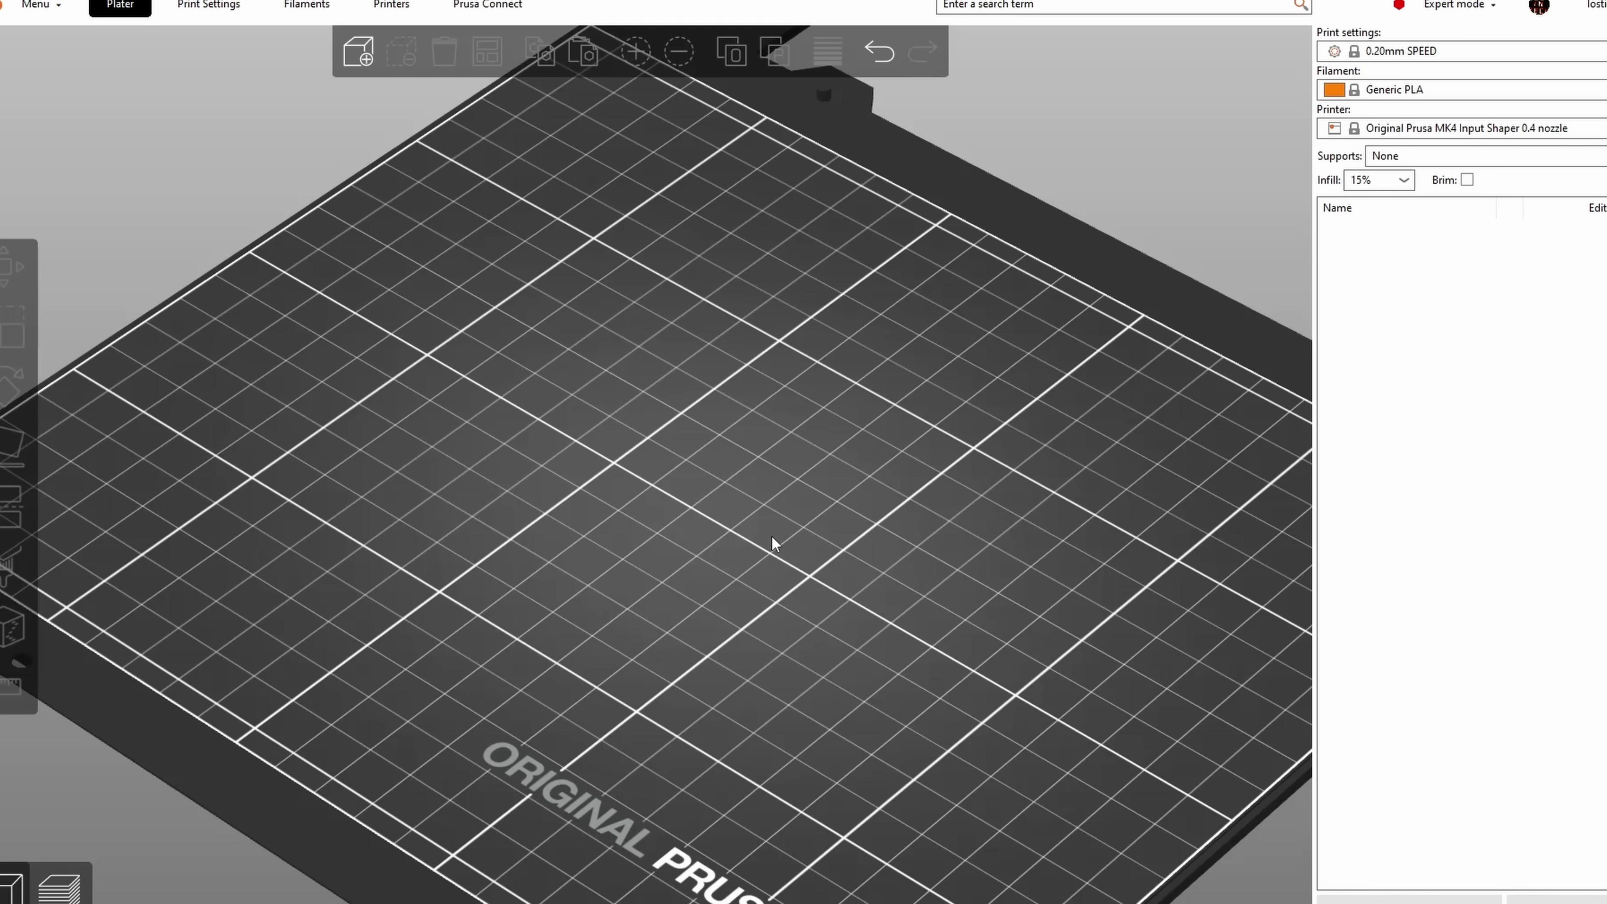
Add a 25 mm Box shape at the bed centre and bring up the 0.20mm SPEED print settings
right_click(714, 508)
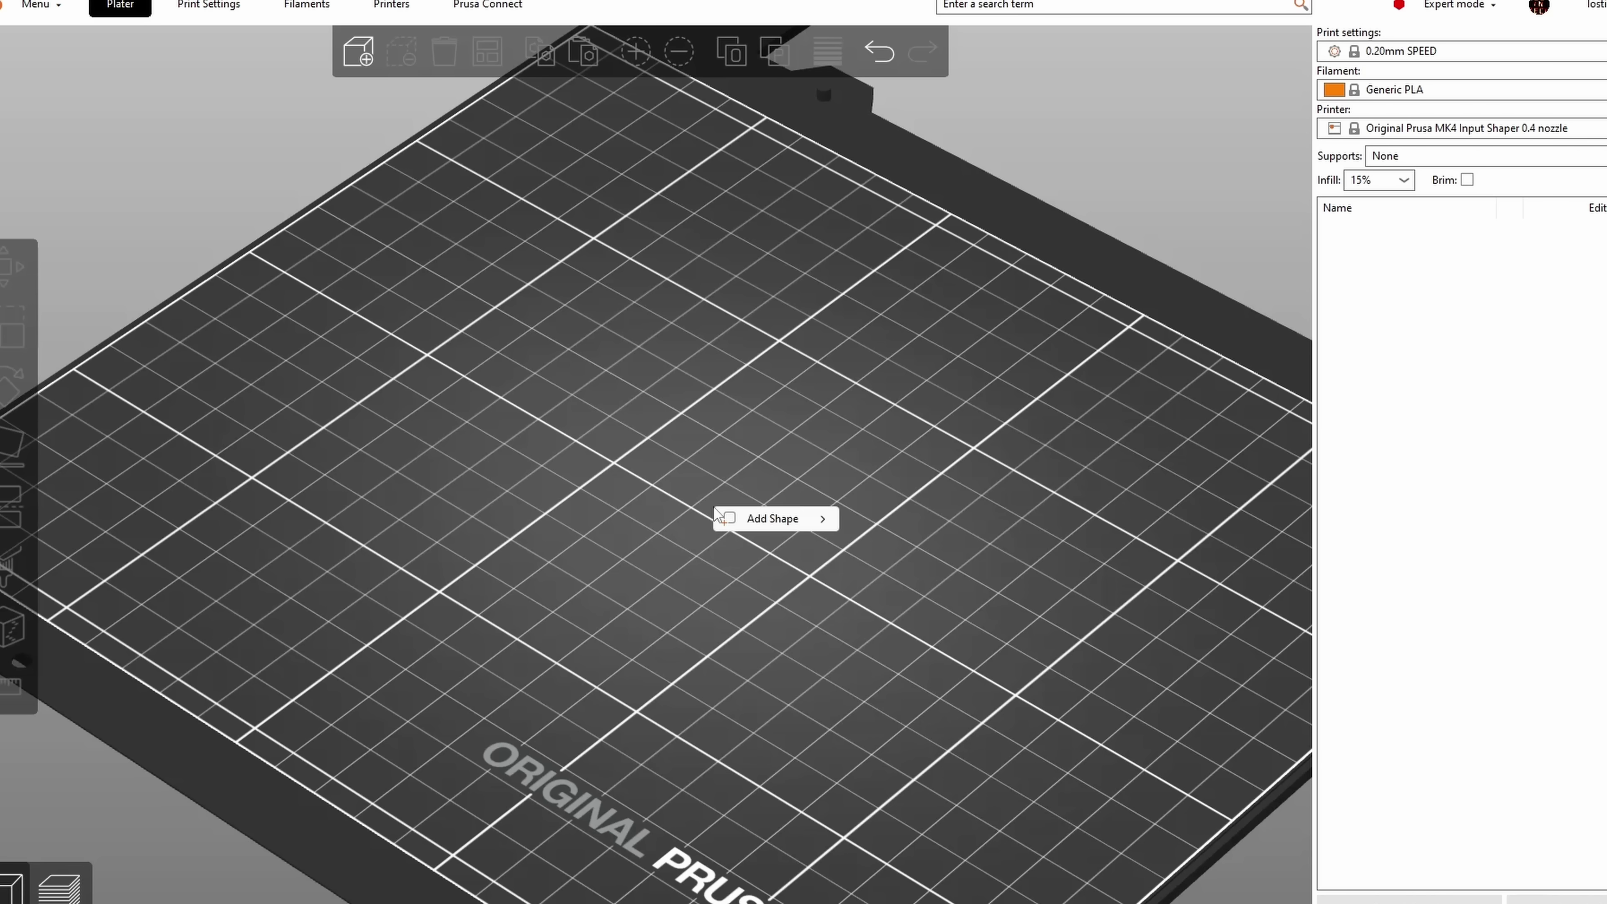
mouse_move(822, 518)
left_click(876, 518)
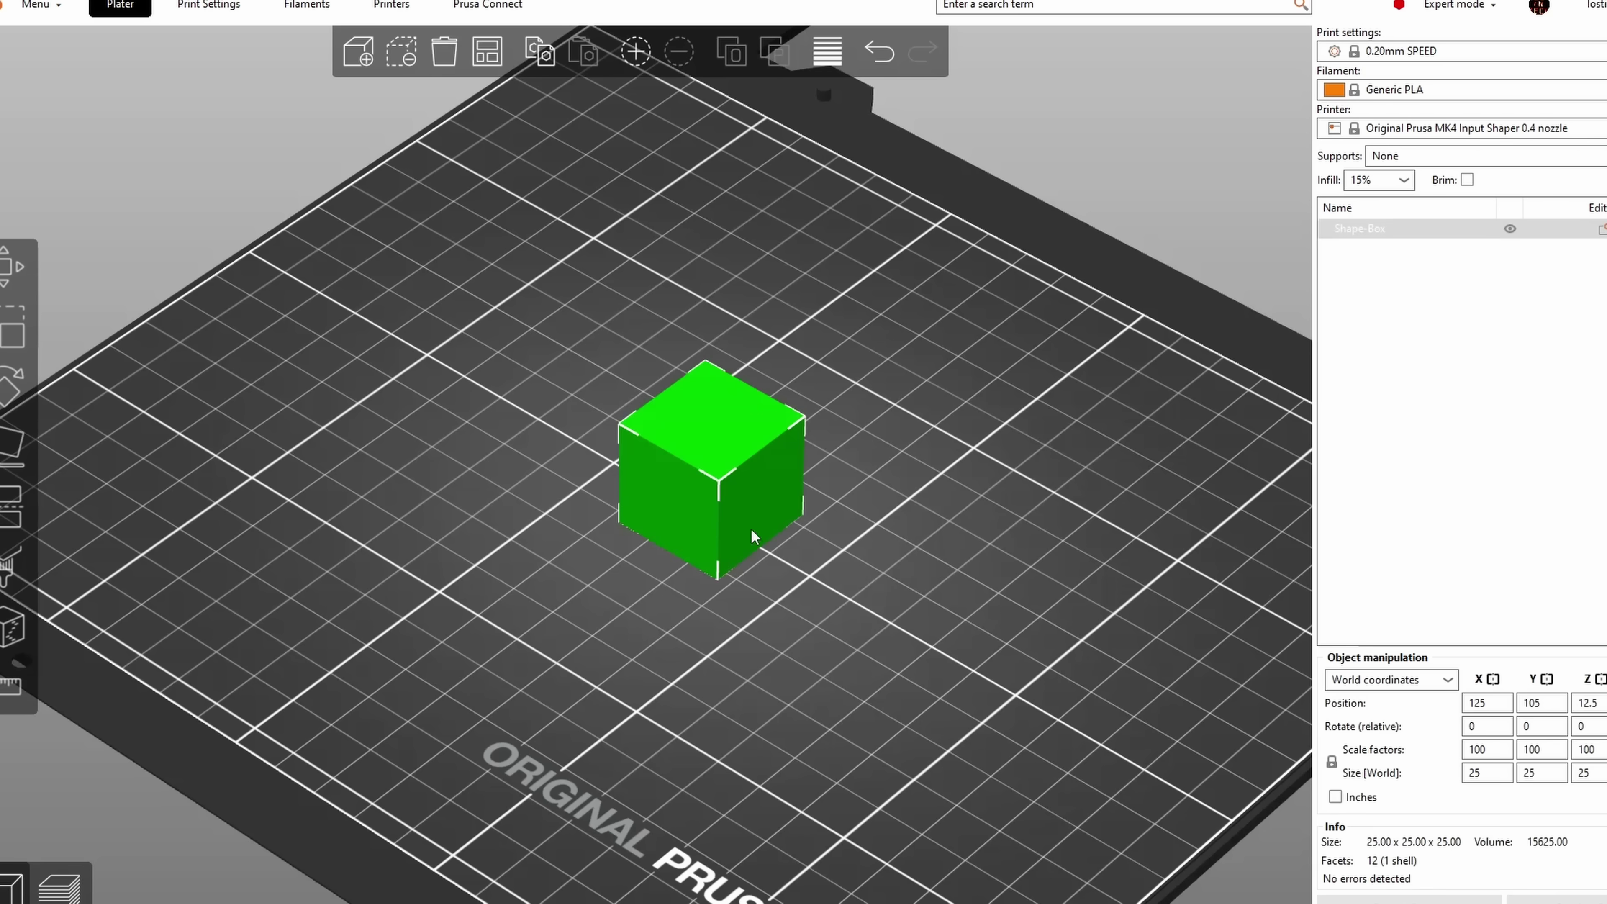
scroll(844, 584, "up", 3)
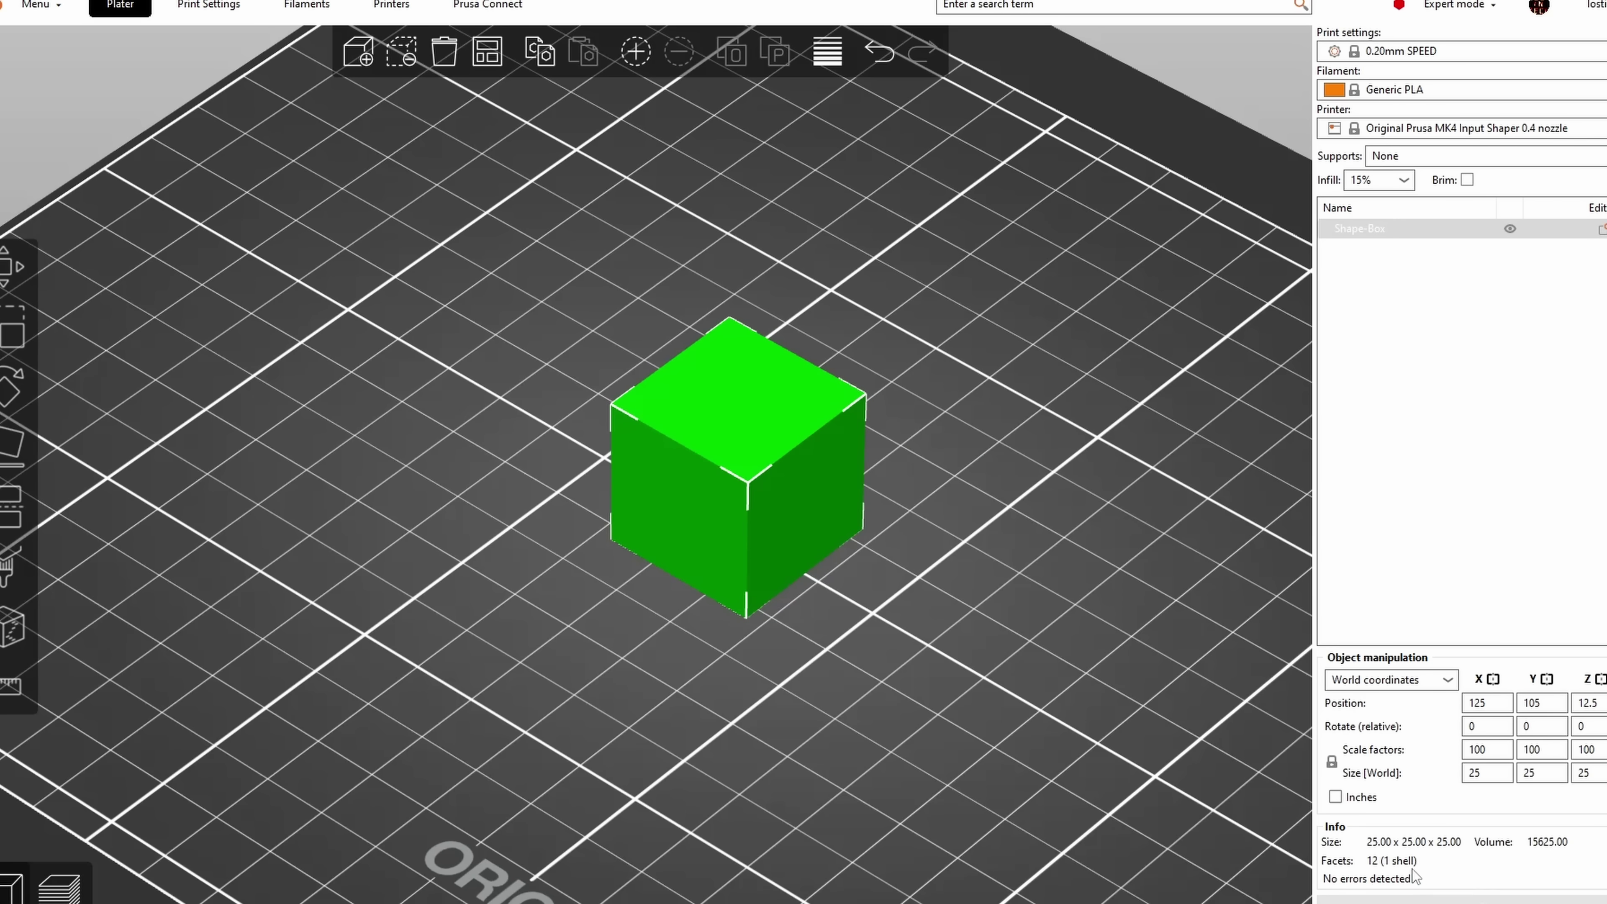
left_click(214, 7)
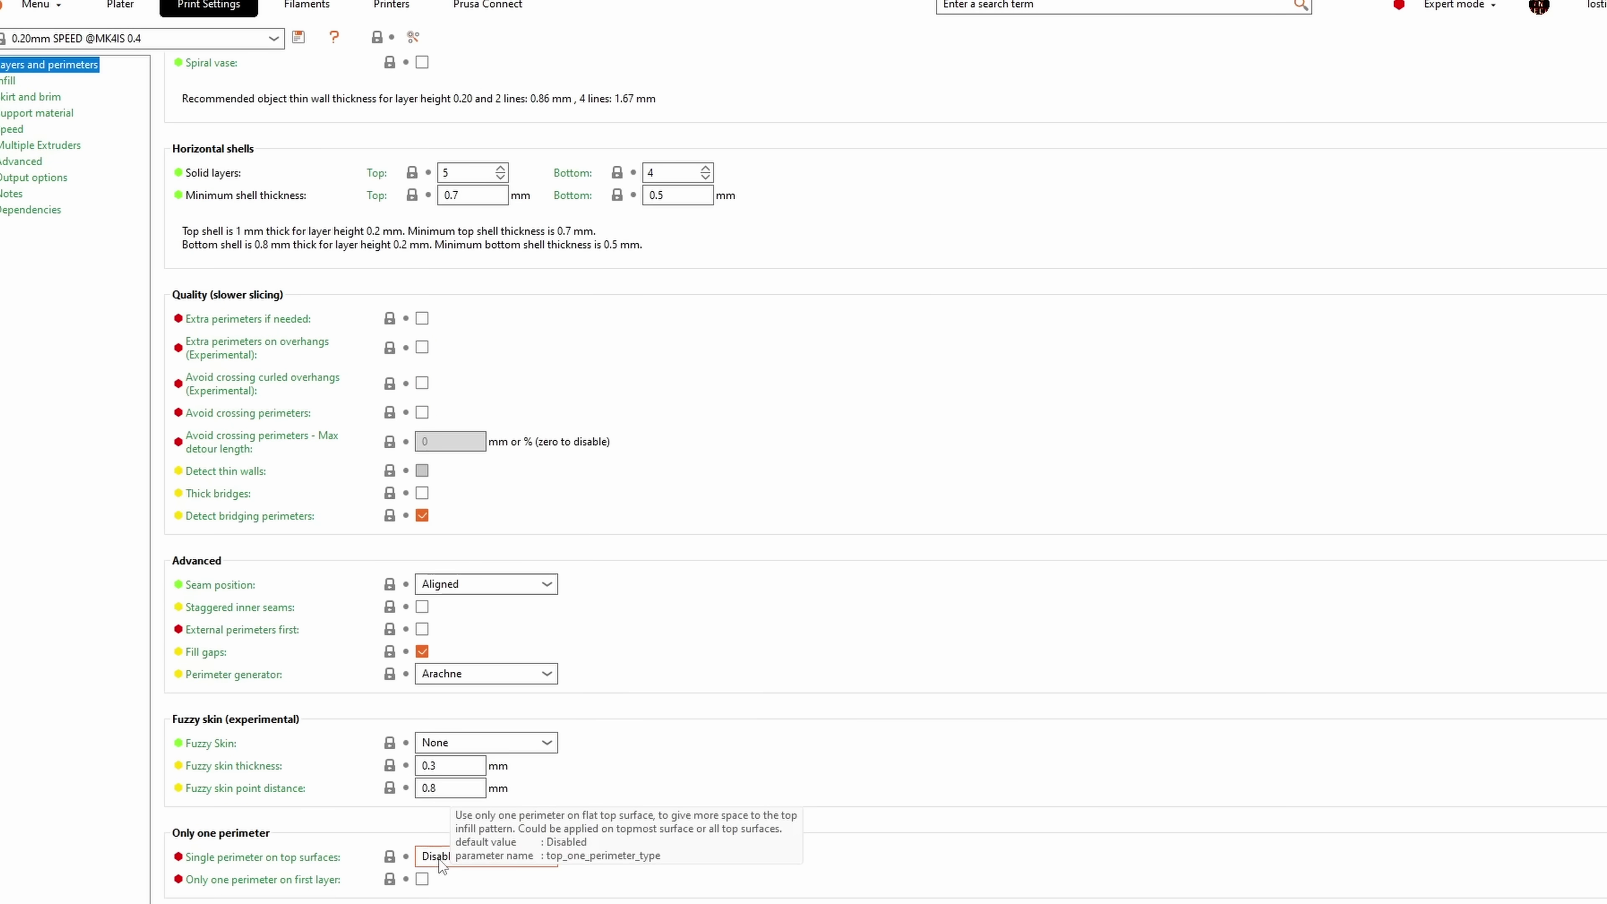
Set Single perimeter on top surfaces to All top surfaces and inspect the resliced cube's top layers
left_click(446, 880)
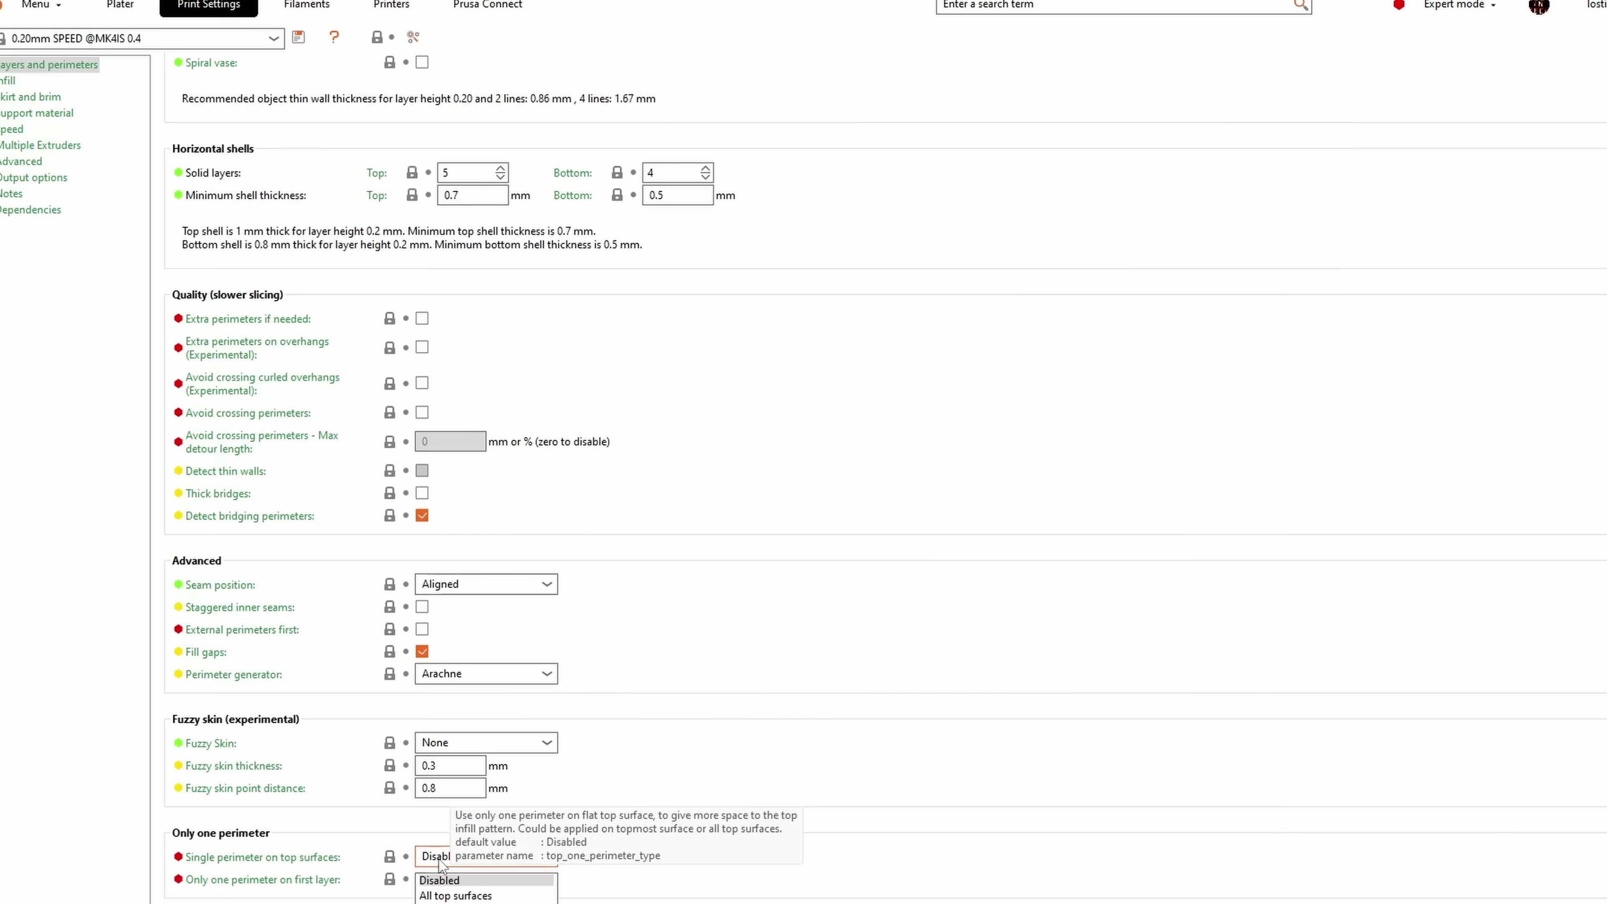
left_click(452, 894)
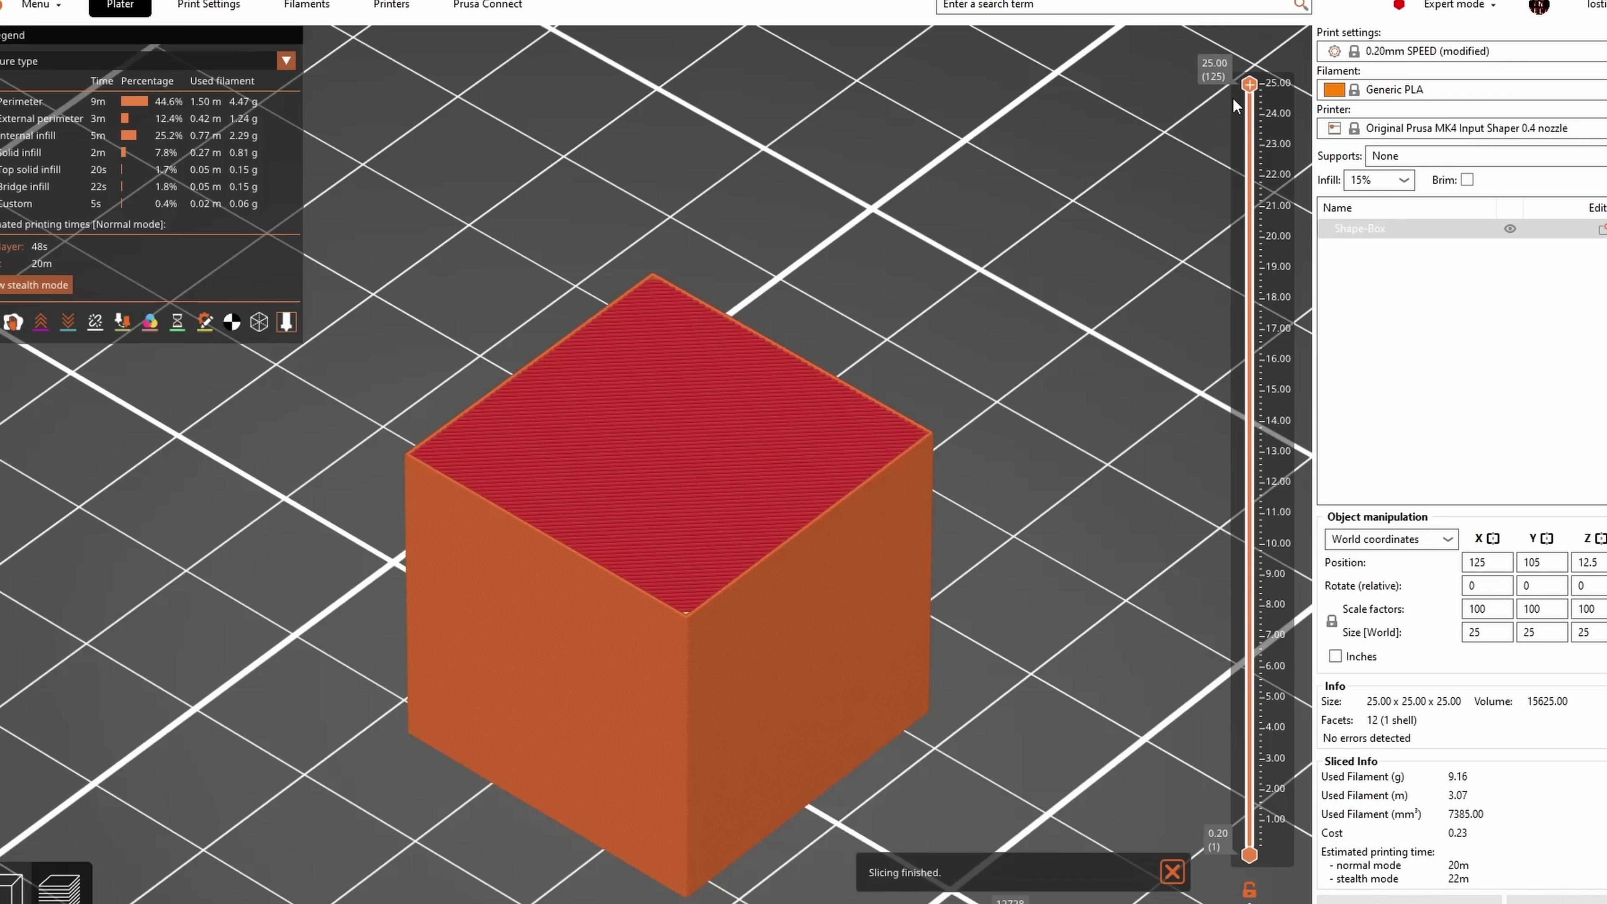
mouse_move(1249, 84)
left_mouse_down()
mouse_move(1253, 114)
mouse_move(1245, 92)
left_mouse_up()
key("z")
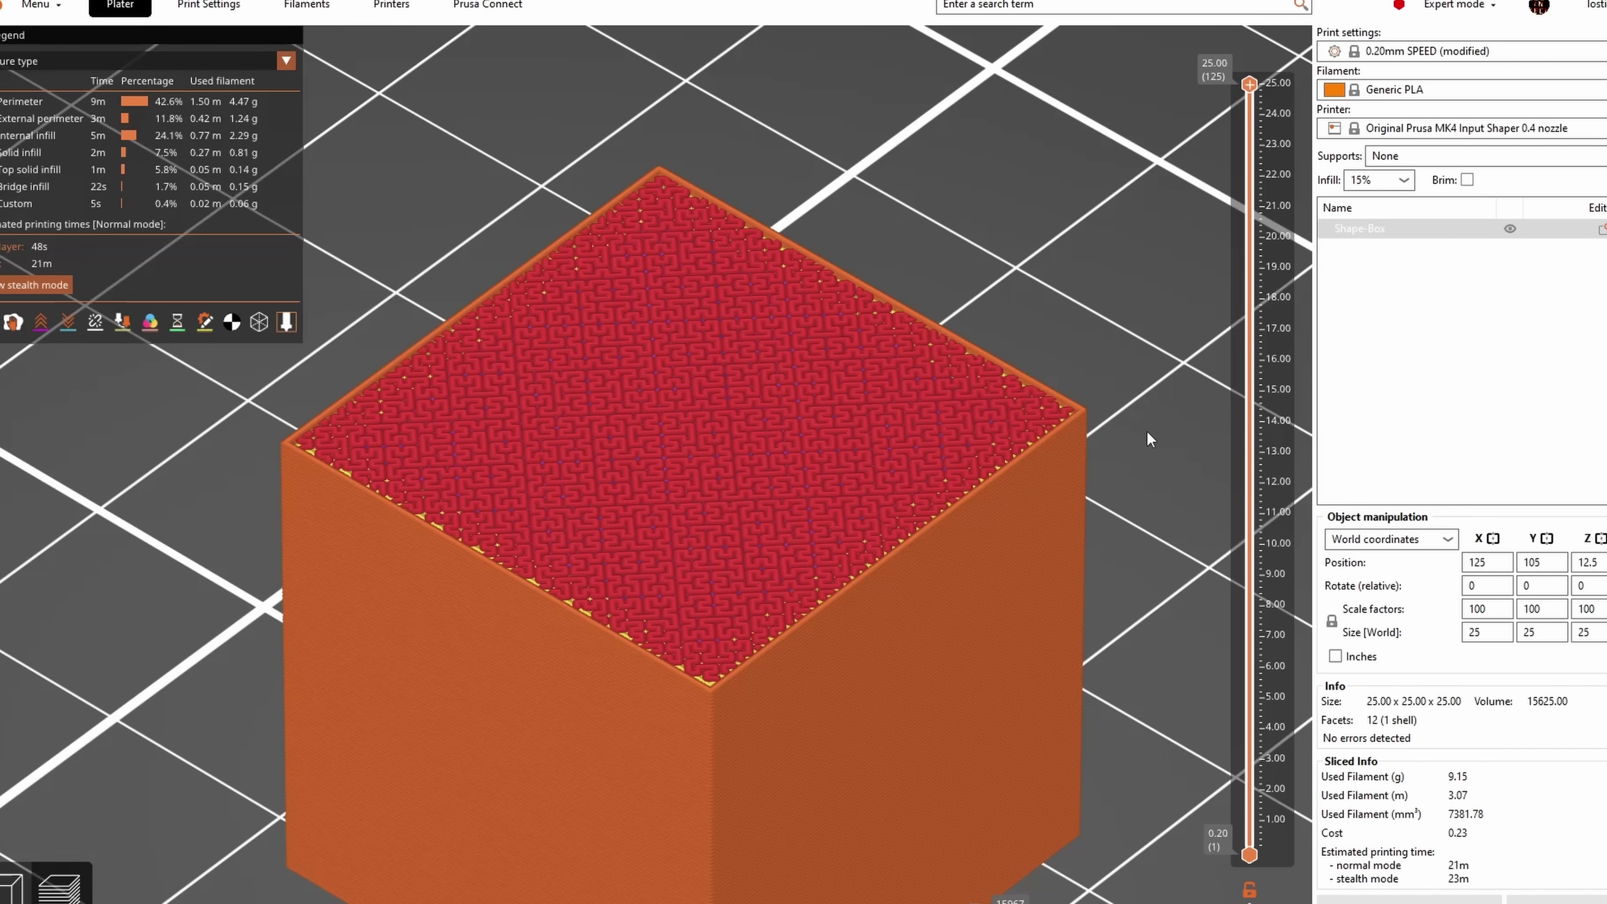